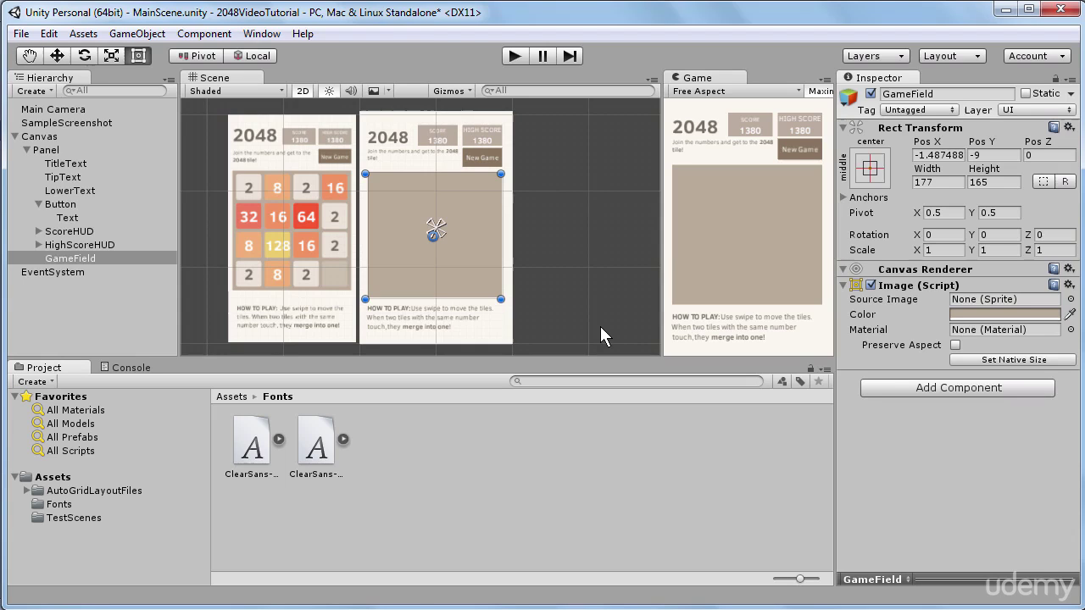
- Stretch the Panel up and right to test its contents, then shrink it back to the mock-up's size
{"action": "scroll", "coordinate": [484, 252], "scroll_direction": "down", "scroll_amount": 3}
{"action": "middle_click_drag", "start_coordinate": [555, 235], "coordinate": [497, 254]}
{"action": "left_click", "coordinate": [75, 147]}
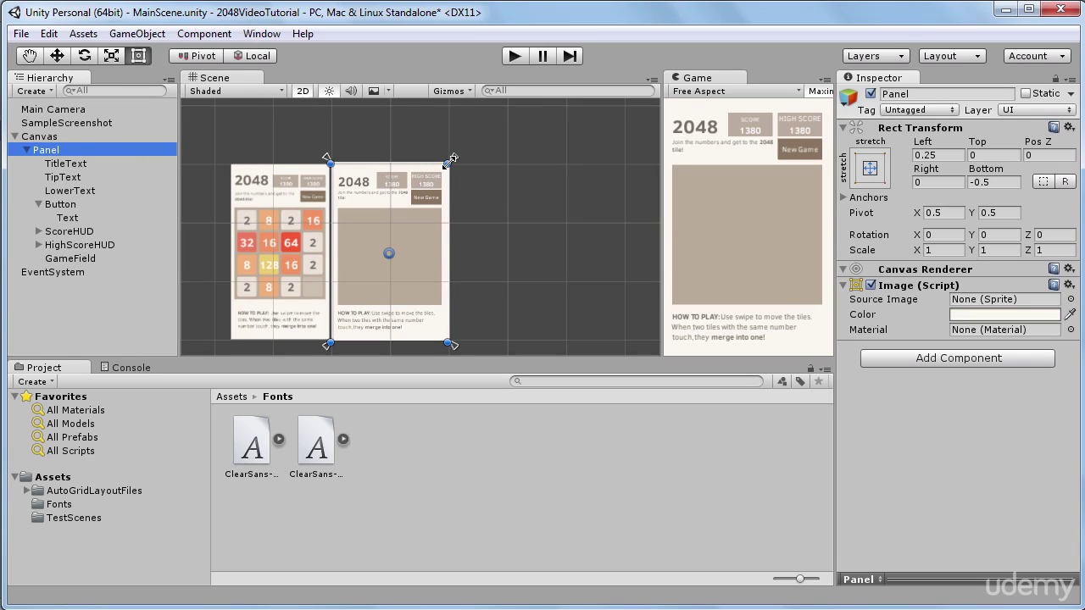
{"action": "left_click_drag", "start_coordinate": [449, 160], "coordinate": [511, 106]}
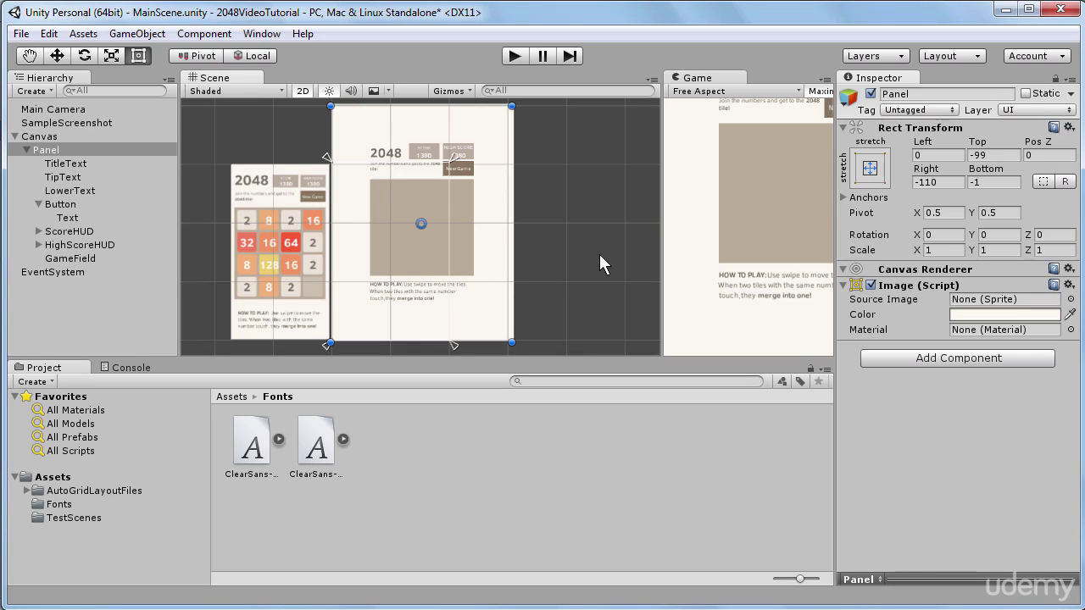
{"action": "left_click_drag", "start_coordinate": [512, 105], "coordinate": [452, 160]}
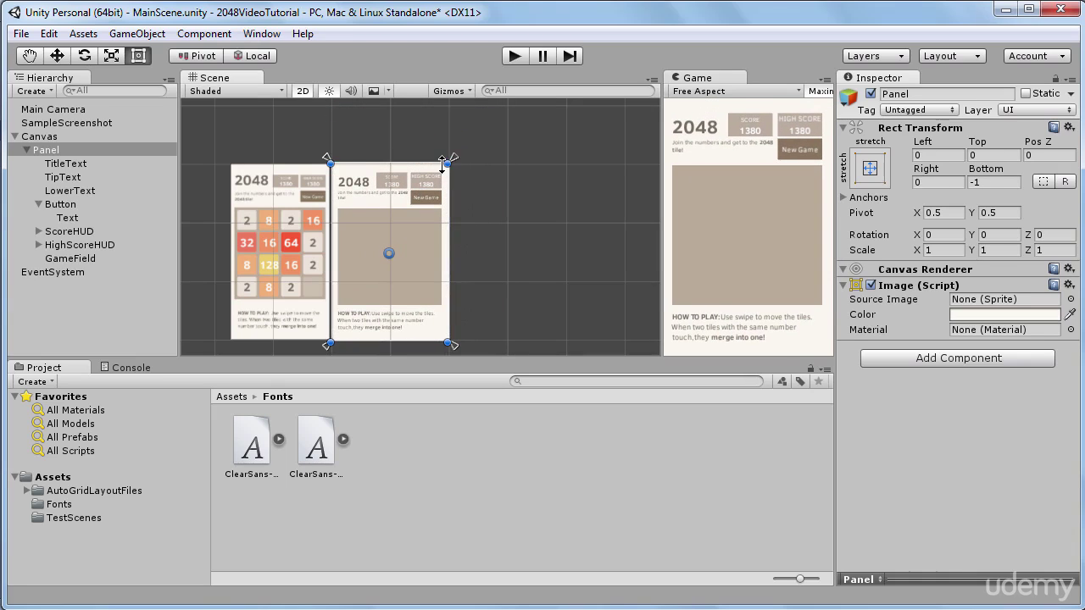
{"action": "key", "text": "q"}
{"action": "scroll", "coordinate": [443, 195], "scroll_direction": "up", "scroll_amount": 4}
{"action": "scroll", "coordinate": [452, 204], "scroll_direction": "down", "scroll_amount": 2}
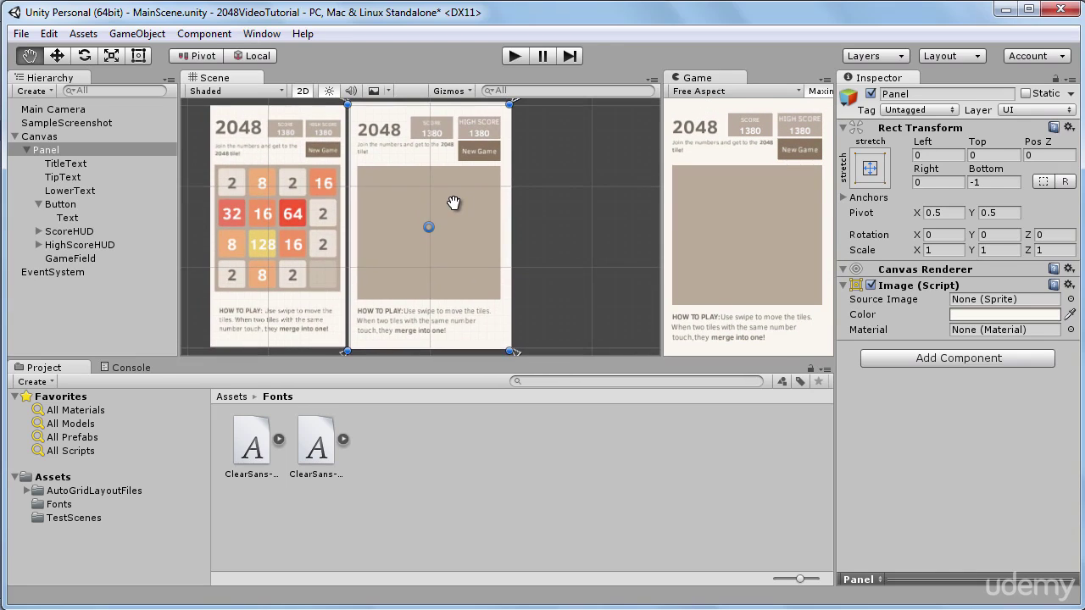
- Inspect the Rect Transforms of TitleText, TipText, LowerText and the New Game Button in turn
{"action": "key", "text": "t"}
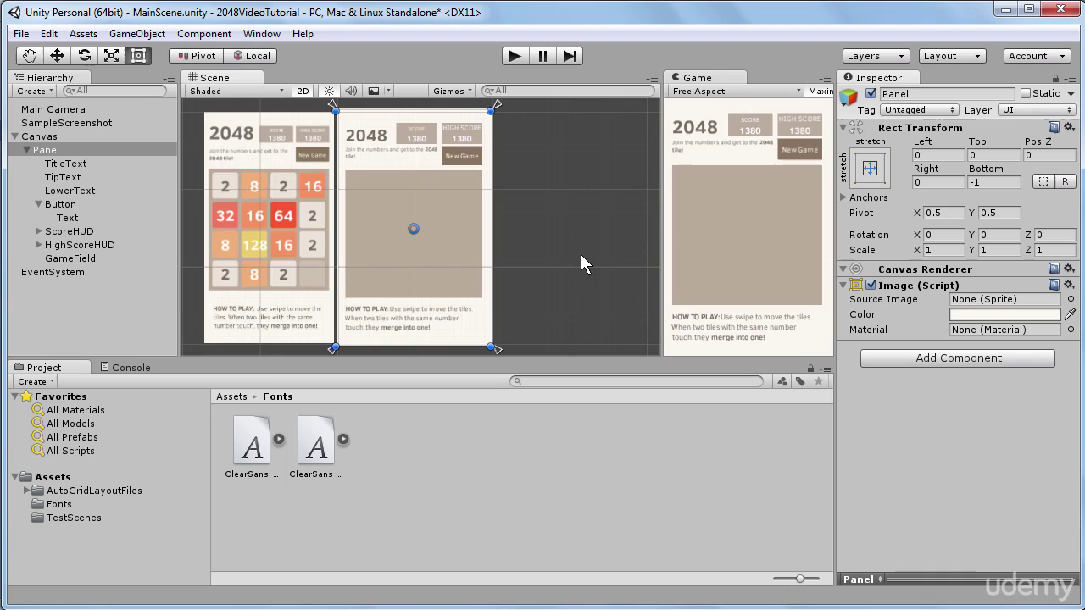
{"action": "left_click", "coordinate": [86, 161]}
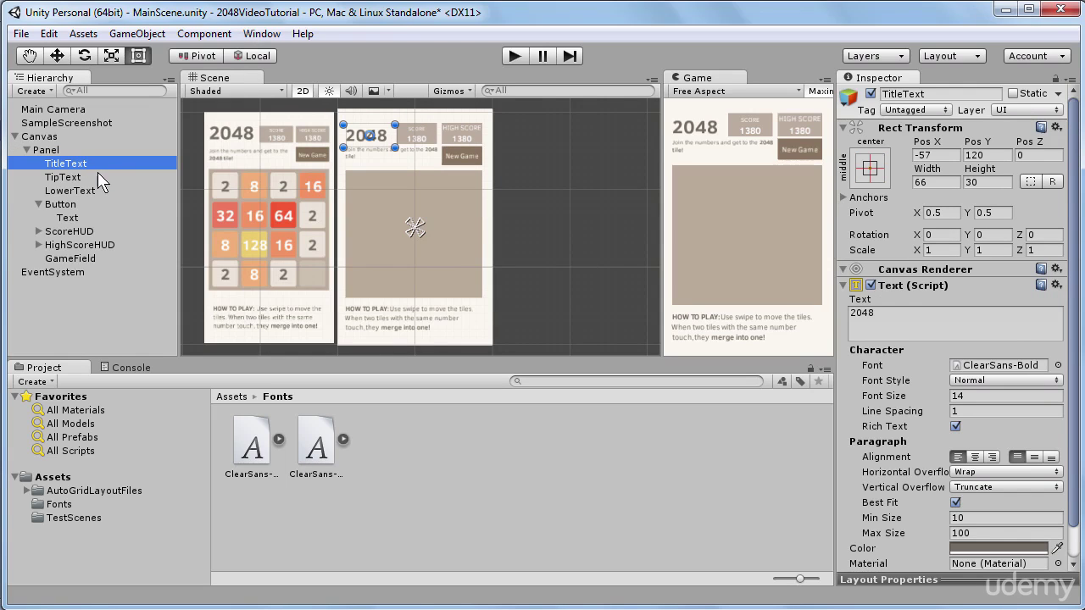
{"action": "left_click", "coordinate": [98, 174]}
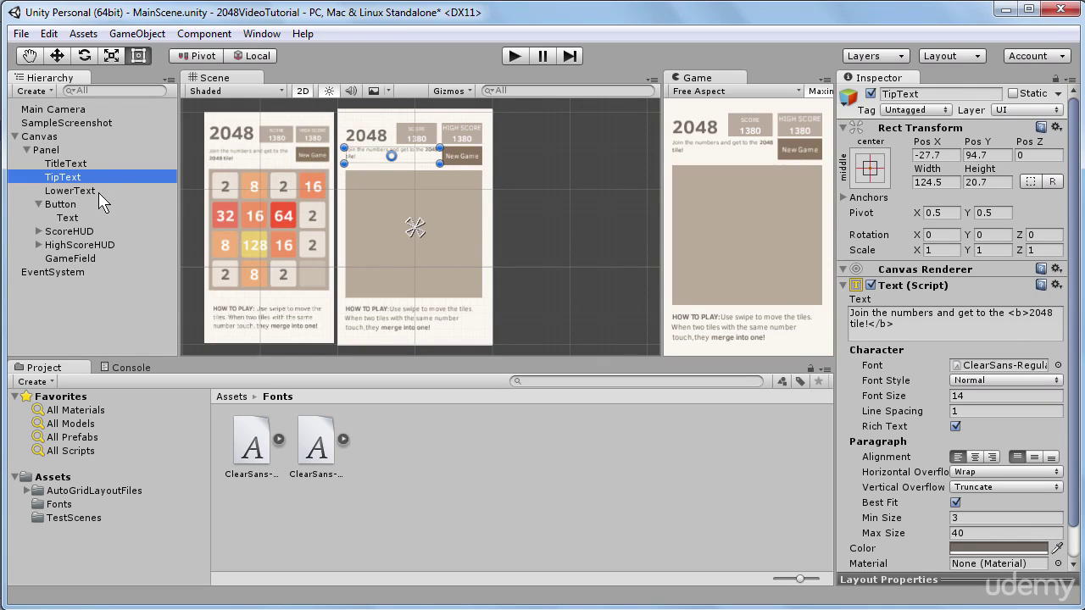
{"action": "left_click", "coordinate": [98, 192]}
{"action": "left_click", "coordinate": [73, 205]}
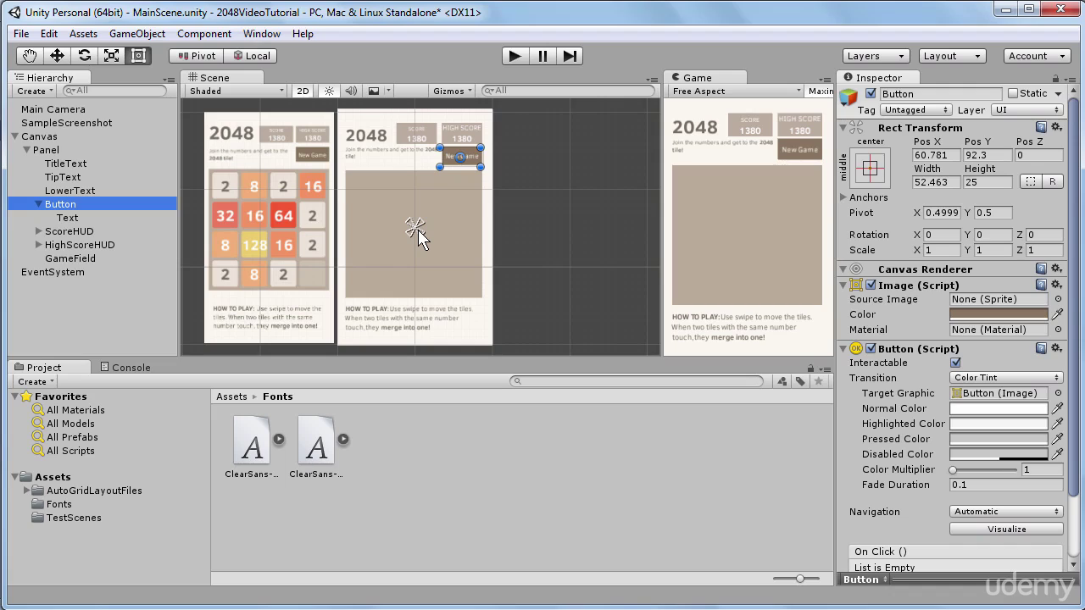
- Try the top-left, top-right, middle-right and bottom-left anchor presets on the Button, settling on stretch/stretch
{"action": "left_click", "coordinate": [876, 175]}
{"action": "left_click", "coordinate": [875, 176]}
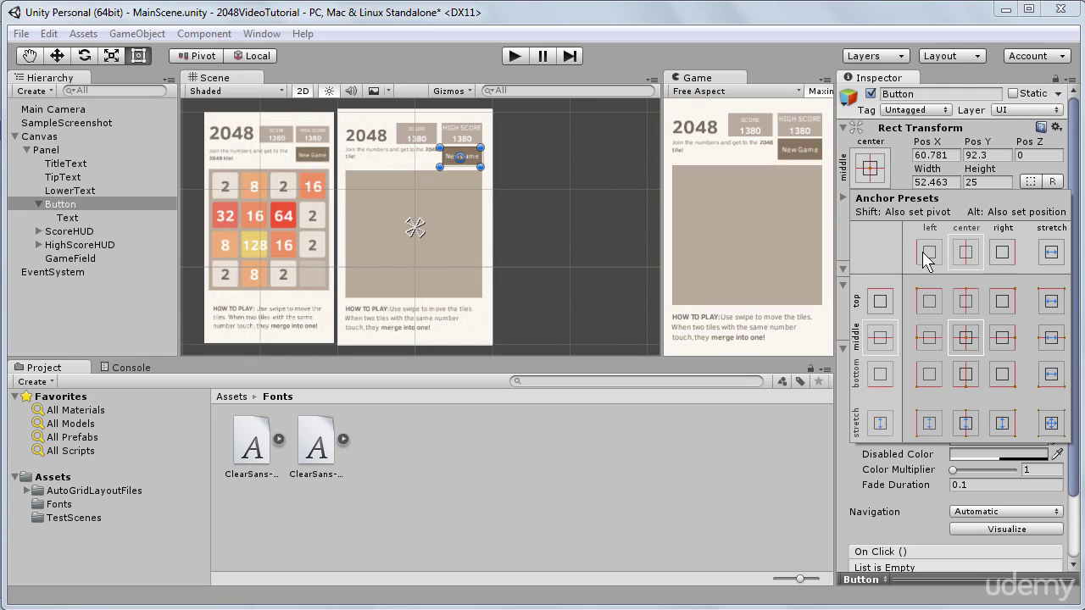
{"action": "left_click", "coordinate": [926, 300]}
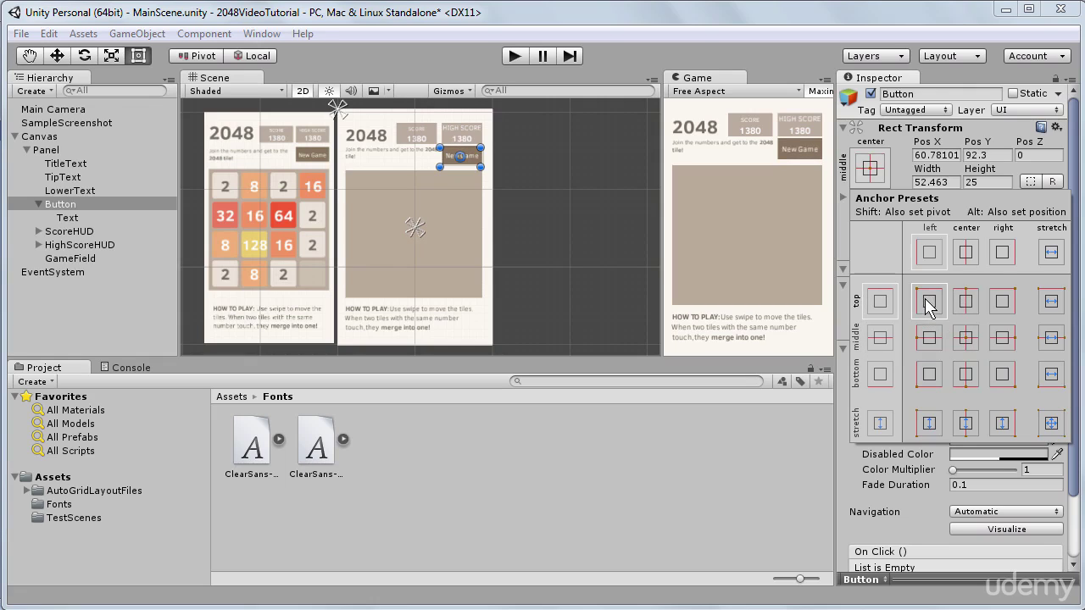
{"action": "left_click", "coordinate": [1003, 302]}
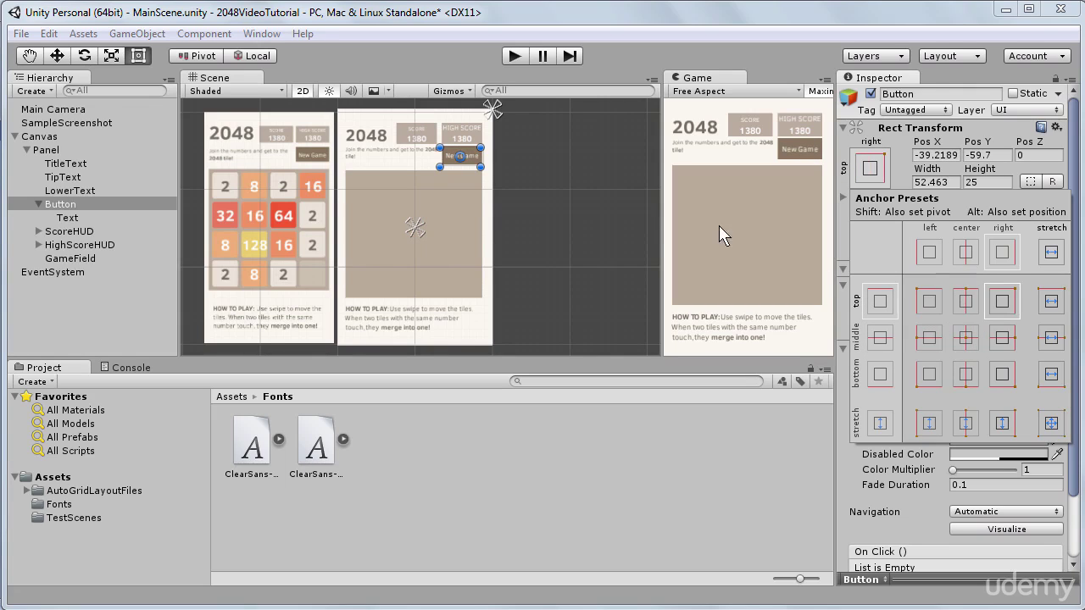
{"action": "left_click", "coordinate": [1002, 338]}
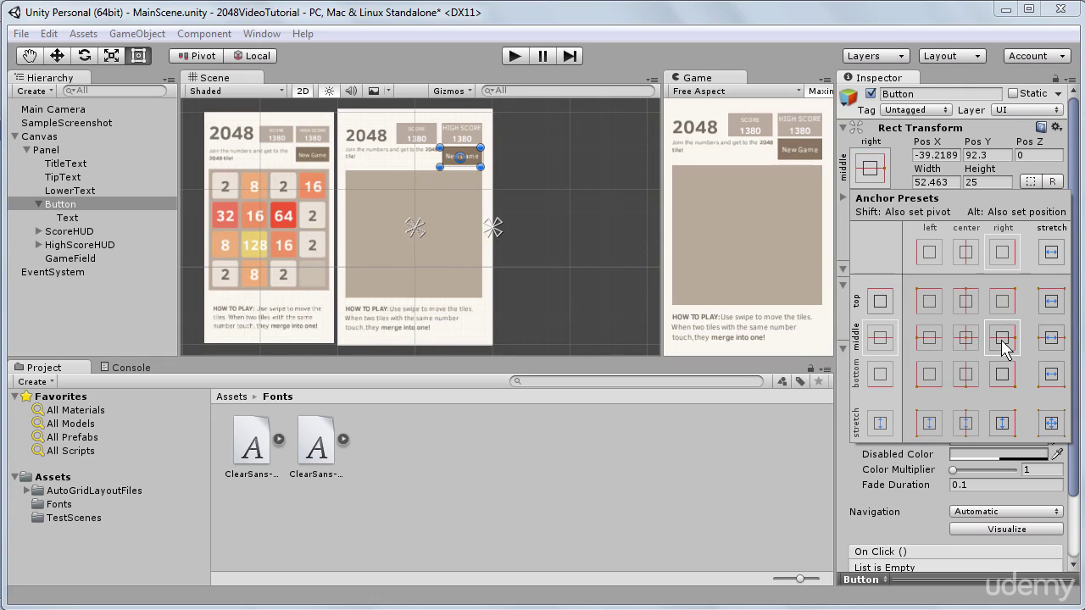
{"action": "left_click", "coordinate": [930, 382]}
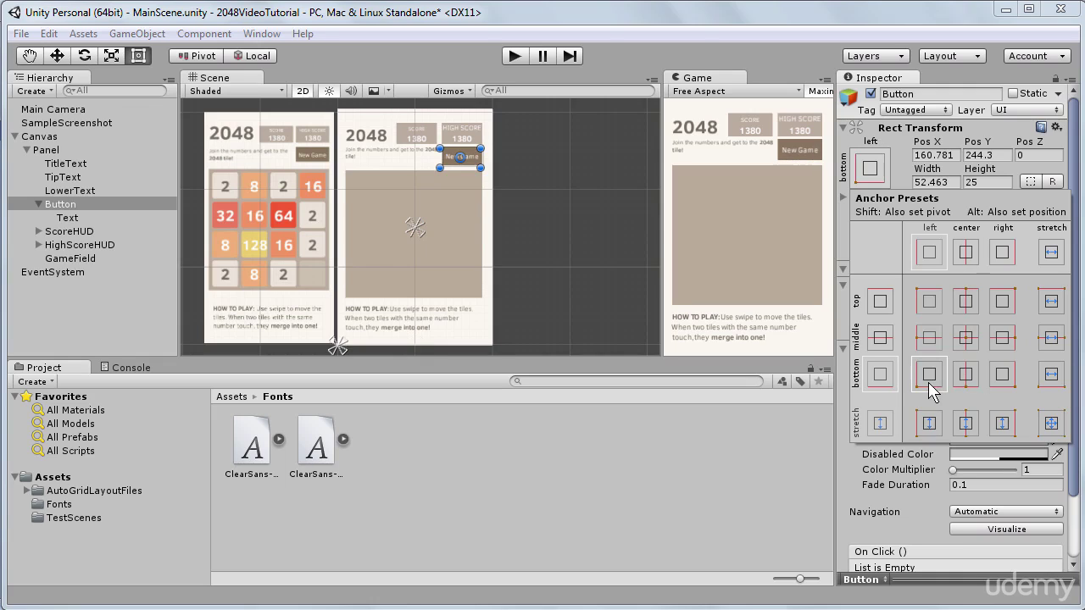
{"action": "left_click", "coordinate": [930, 303]}
{"action": "left_click", "coordinate": [967, 339]}
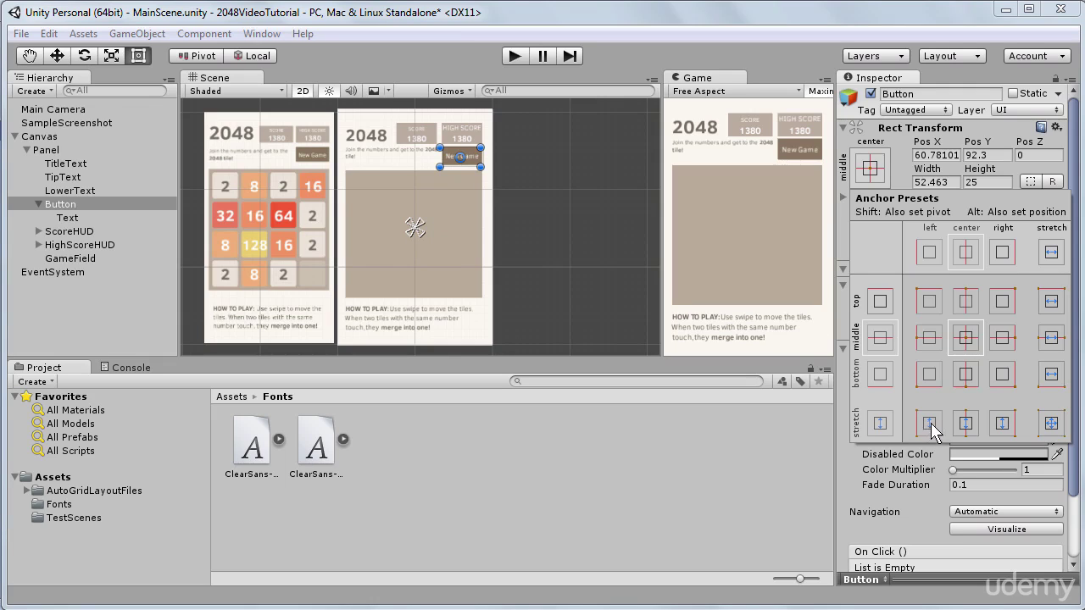
{"action": "left_click", "coordinate": [1051, 423]}
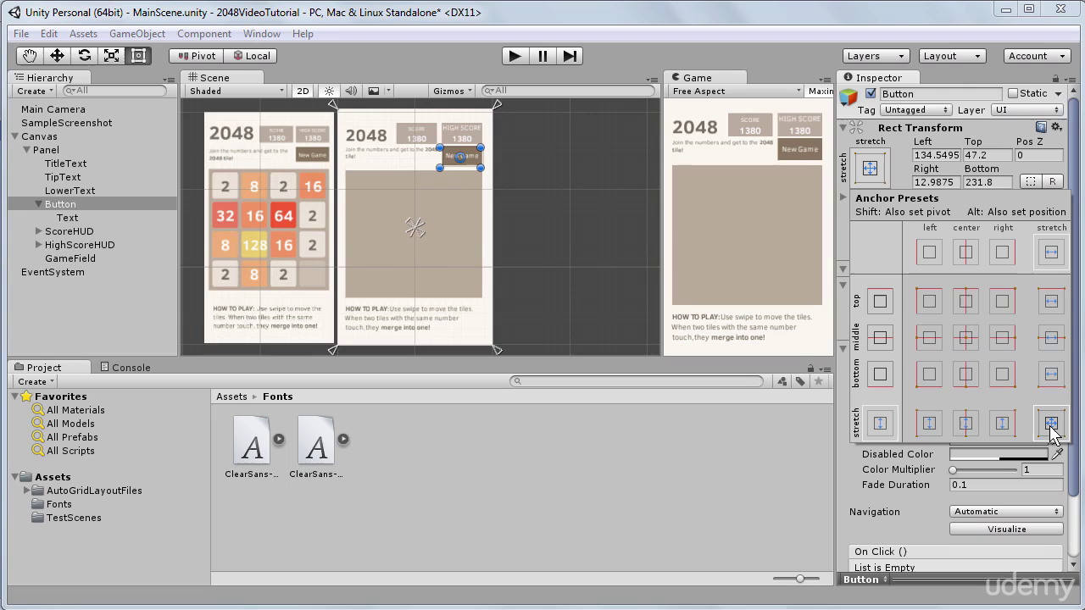
{"action": "left_click", "coordinate": [79, 208]}
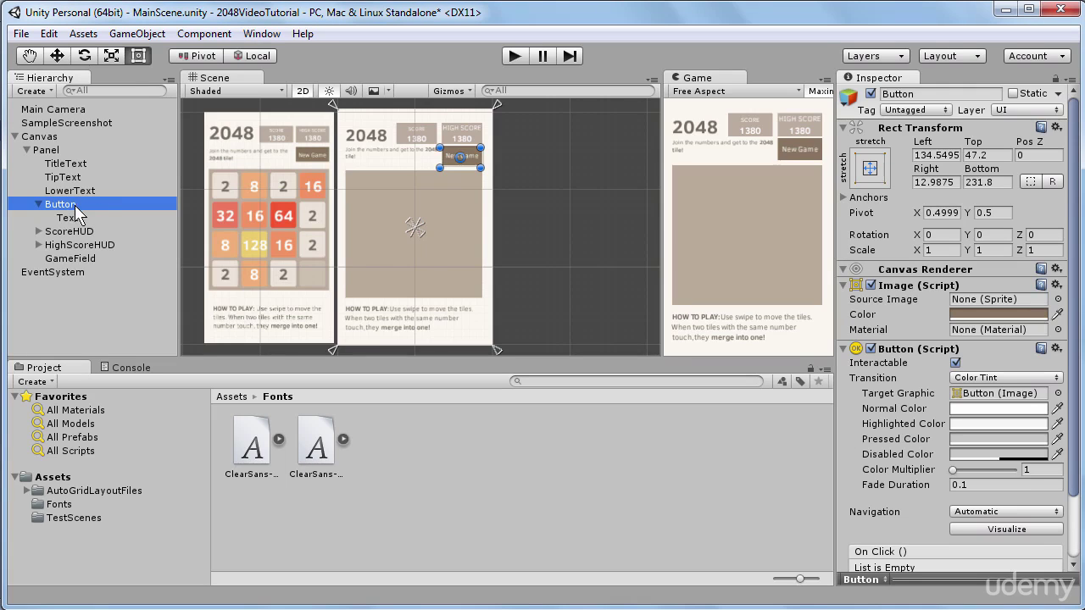
- Widen the Panel to test the stretched Button, then reset the Button's anchors to middle-centre
{"action": "left_click", "coordinate": [46, 150]}
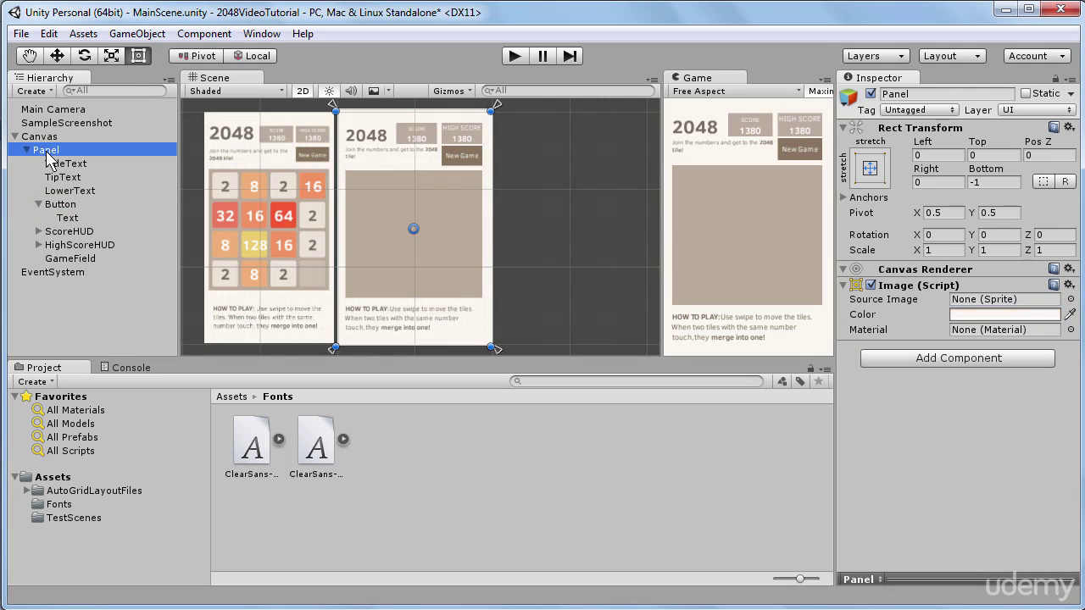
{"action": "mouse_move", "coordinate": [493, 106]}
{"action": "left_mouse_down"}
{"action": "mouse_move", "coordinate": [646, 106]}
{"action": "mouse_move", "coordinate": [513, 120]}
{"action": "mouse_move", "coordinate": [496, 104]}
{"action": "left_mouse_up"}
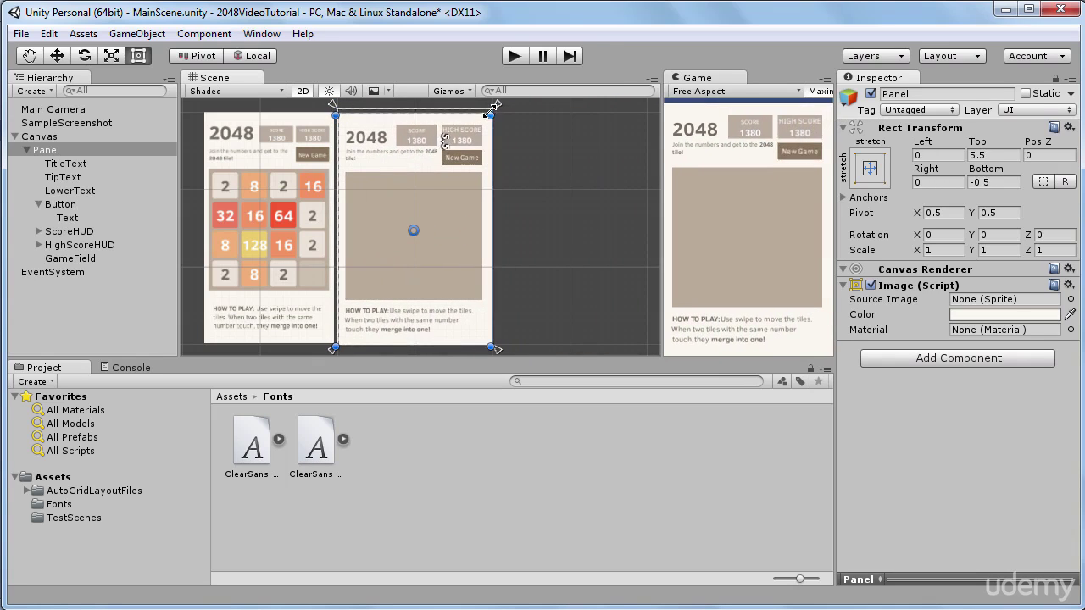
{"action": "left_click", "coordinate": [57, 205]}
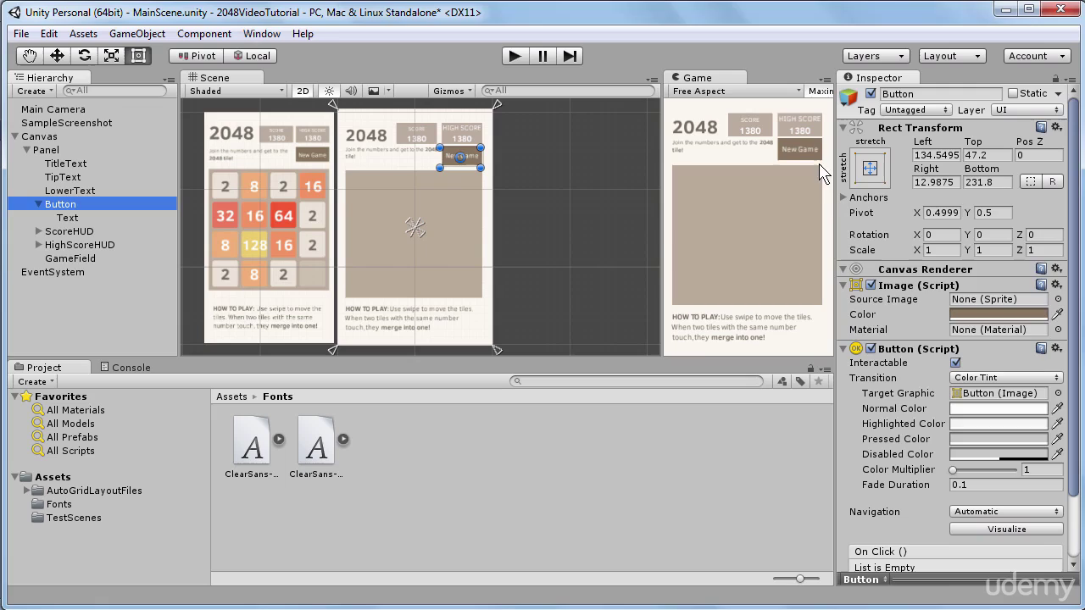
{"action": "left_click", "coordinate": [868, 168]}
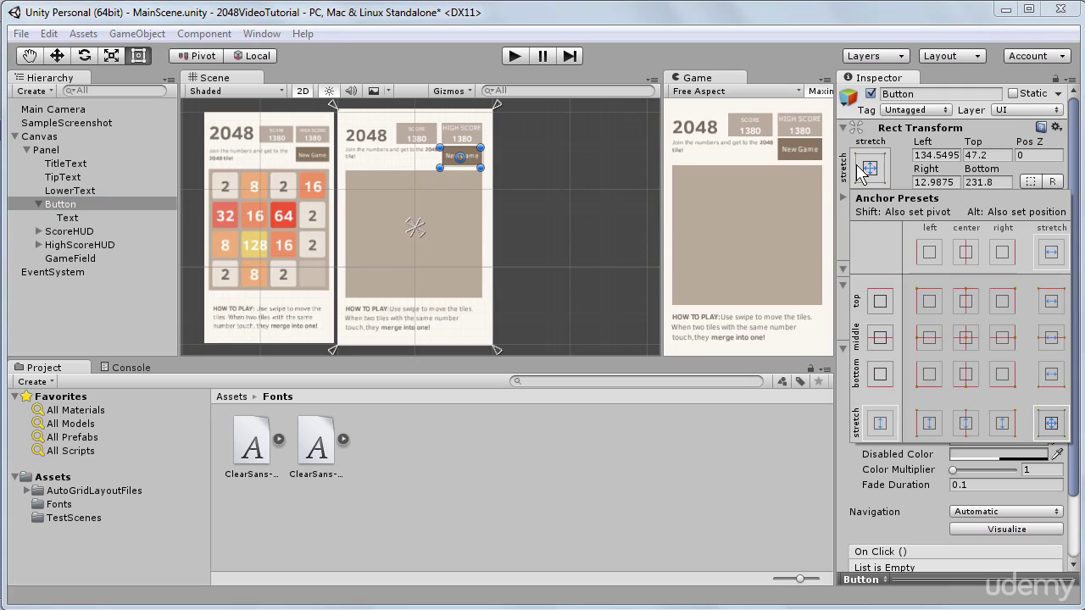
{"action": "left_click", "coordinate": [965, 339]}
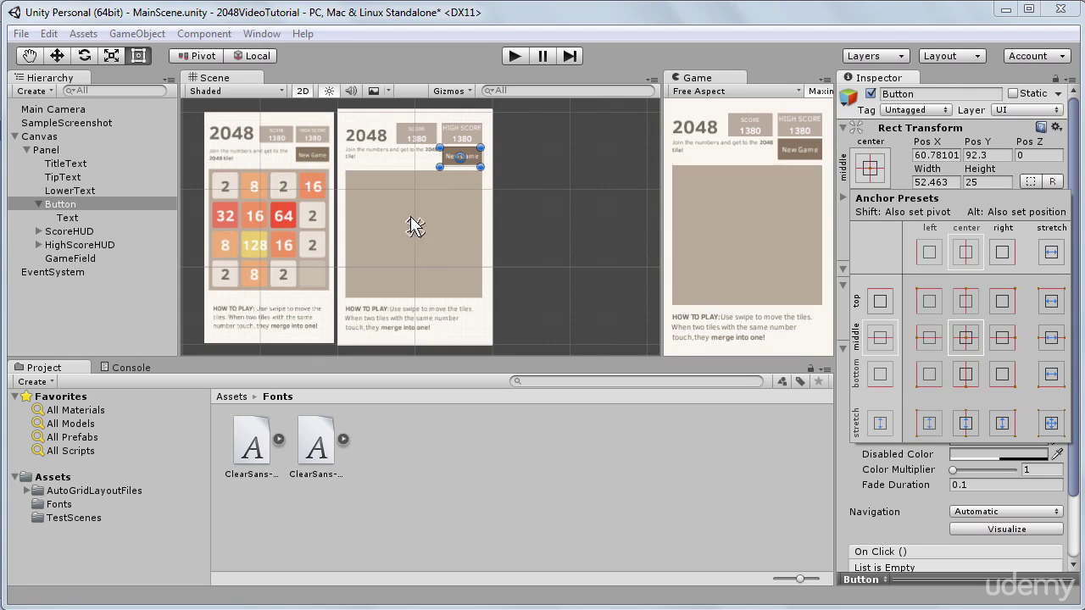
- Drag GameField's anchors apart, up and to the right of its centre, into custom positions
{"action": "key", "text": "Escape"}
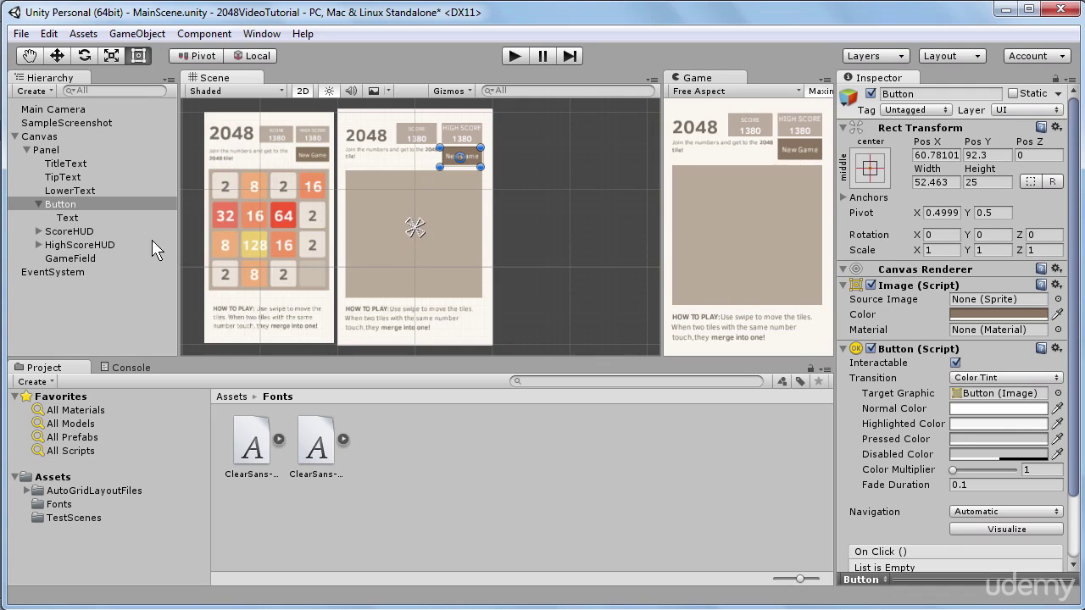
{"action": "left_click", "coordinate": [103, 258]}
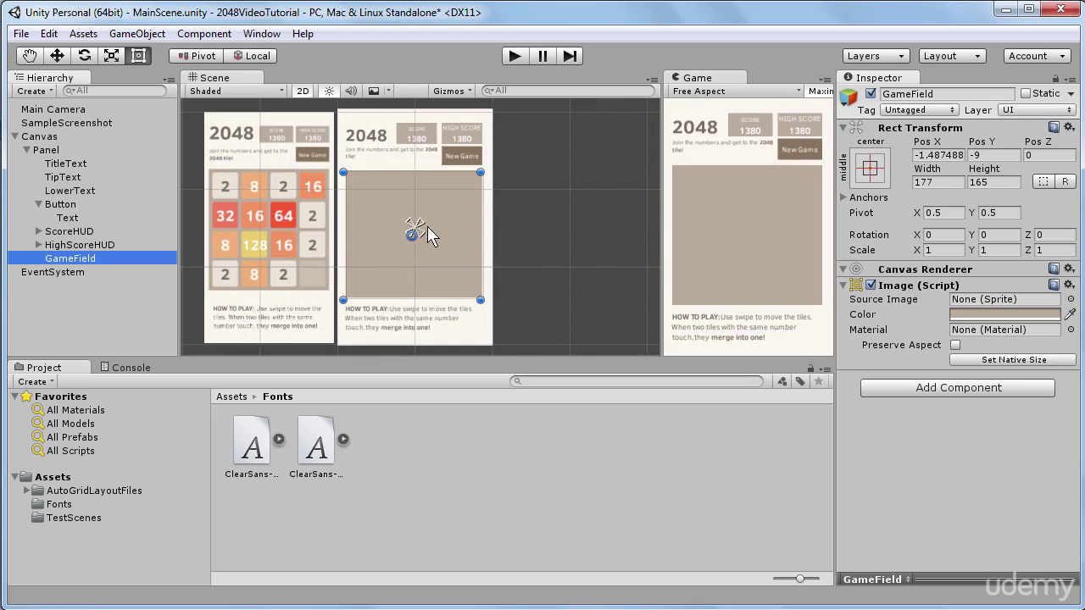
{"action": "left_click_drag", "start_coordinate": [420, 222], "coordinate": [473, 168]}
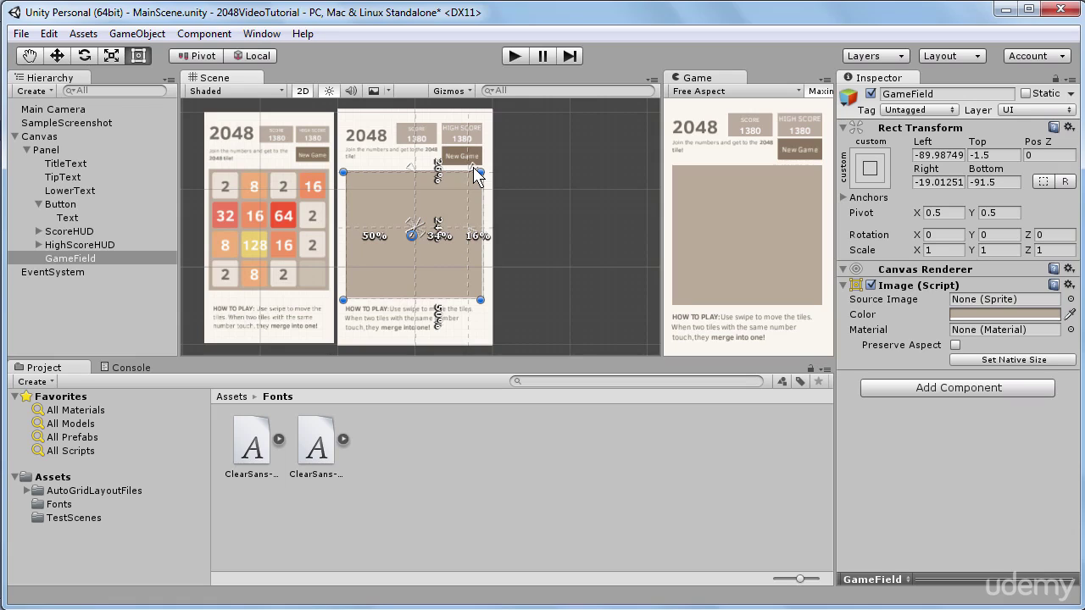
{"action": "left_click_drag", "start_coordinate": [476, 172], "coordinate": [476, 172]}
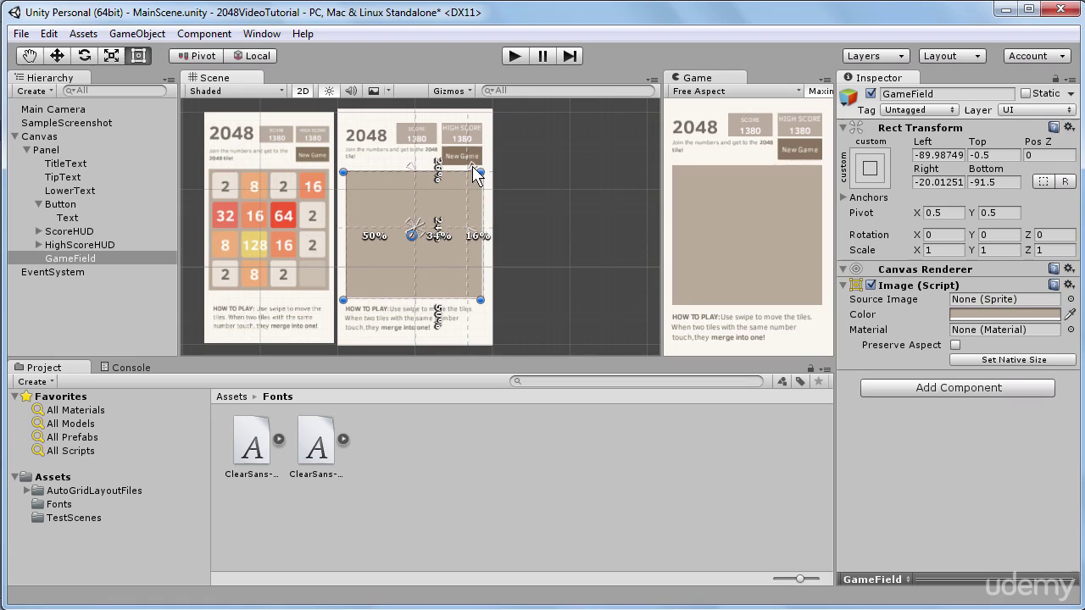
{"action": "left_click_drag", "start_coordinate": [473, 170], "coordinate": [417, 230]}
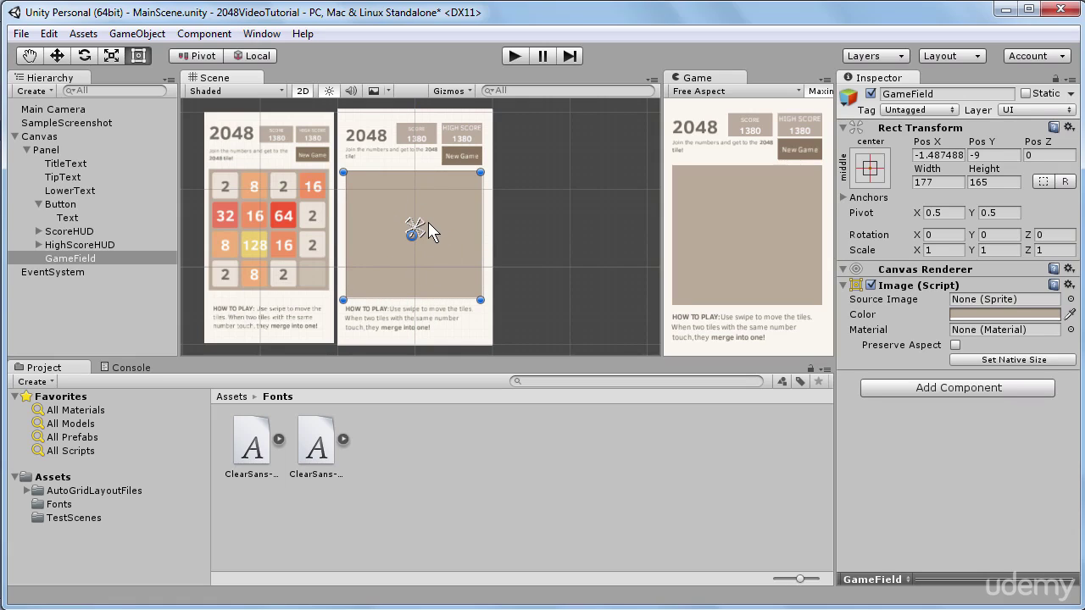
{"action": "left_click_drag", "start_coordinate": [419, 225], "coordinate": [462, 185]}
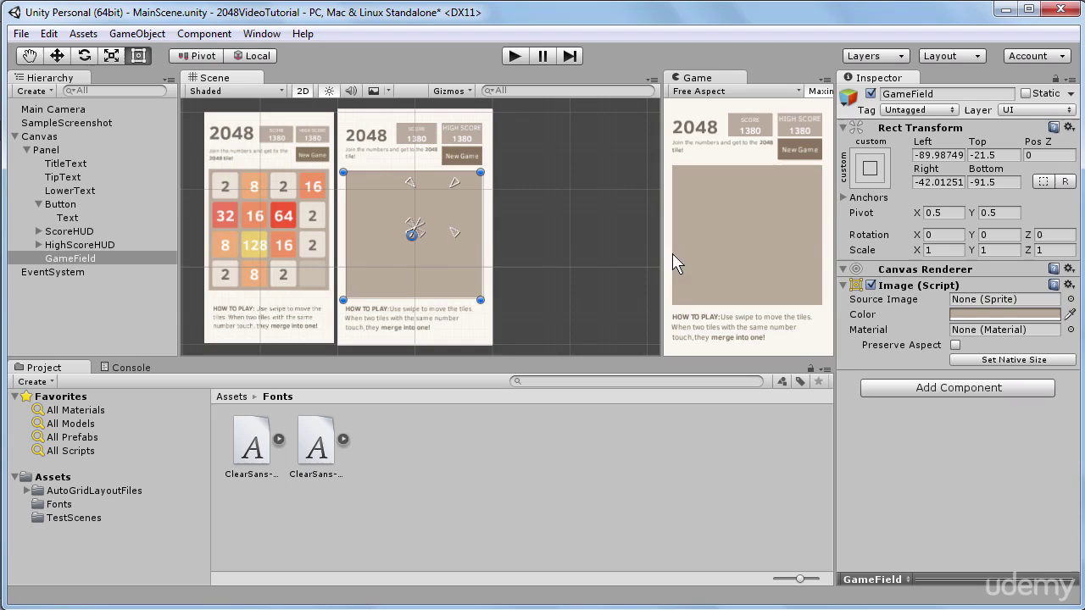
- Drag GameField's anchor handles out to its left and right edges, keeping Pos Y -9 and height 165
{"action": "left_click", "coordinate": [870, 168]}
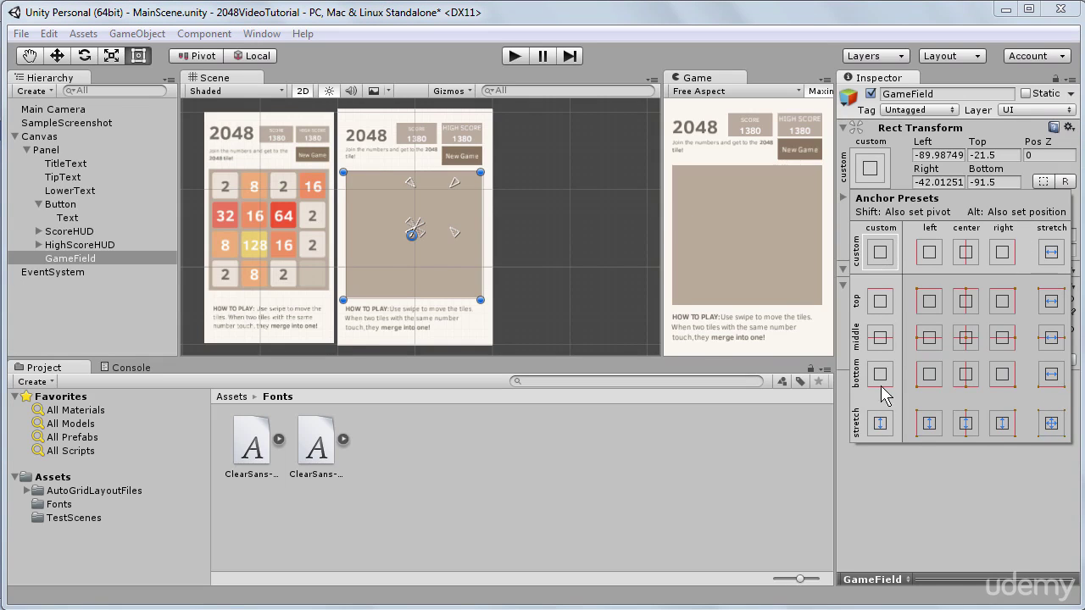
{"action": "left_click", "coordinate": [897, 252]}
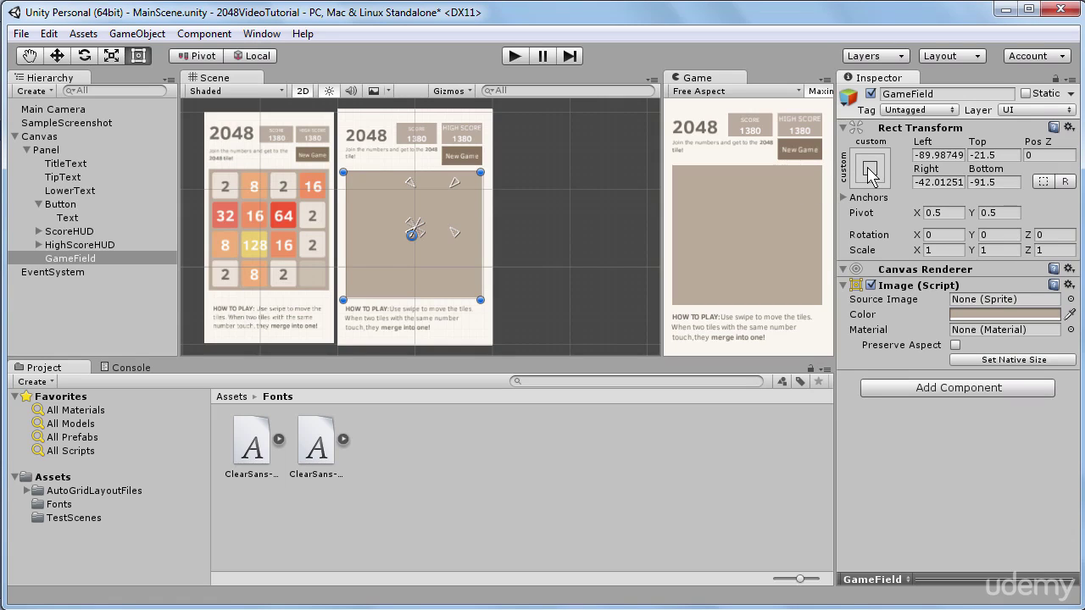
{"action": "left_click_drag", "start_coordinate": [454, 183], "coordinate": [483, 234]}
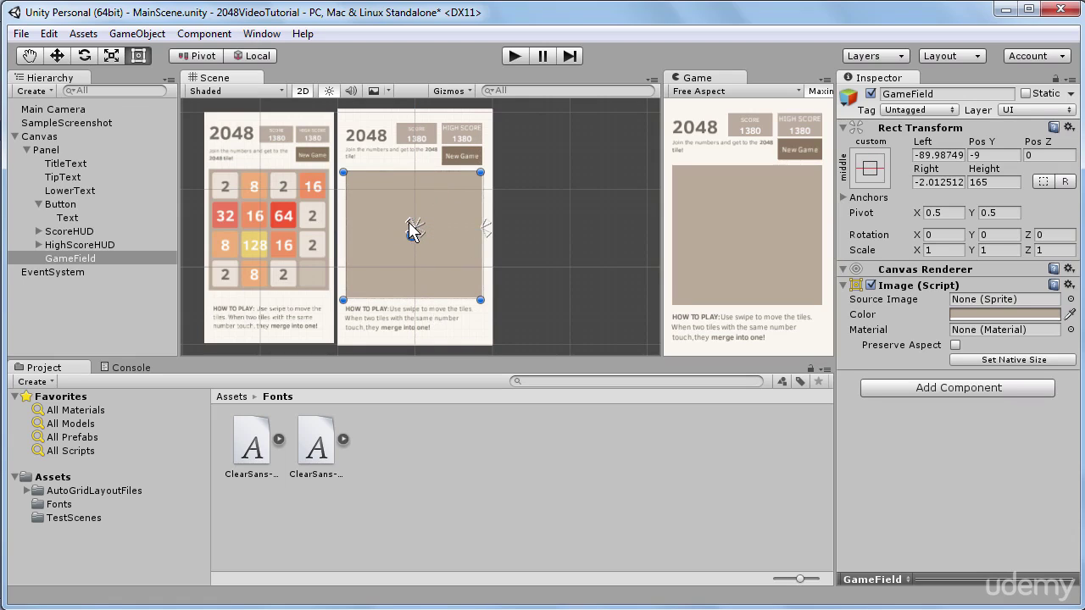
{"action": "left_click_drag", "start_coordinate": [413, 227], "coordinate": [342, 231]}
- Widen and heighten the Panel to test how GameField scales, then bring it back toward its original size
{"action": "left_click", "coordinate": [82, 151]}
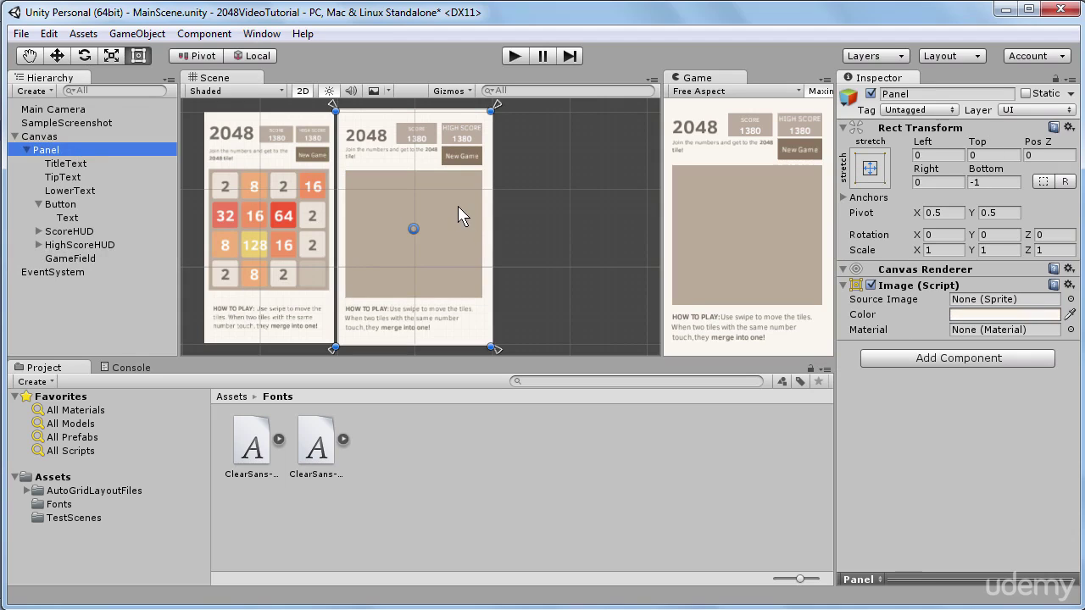
{"action": "key", "text": "q"}
{"action": "scroll", "coordinate": [458, 206], "scroll_direction": "down", "scroll_amount": 2}
{"action": "mouse_move", "coordinate": [458, 206]}
{"action": "left_mouse_down"}
{"action": "mouse_move", "coordinate": [441, 242]}
{"action": "mouse_move", "coordinate": [444, 221]}
{"action": "left_mouse_up"}
{"action": "key", "text": "t"}
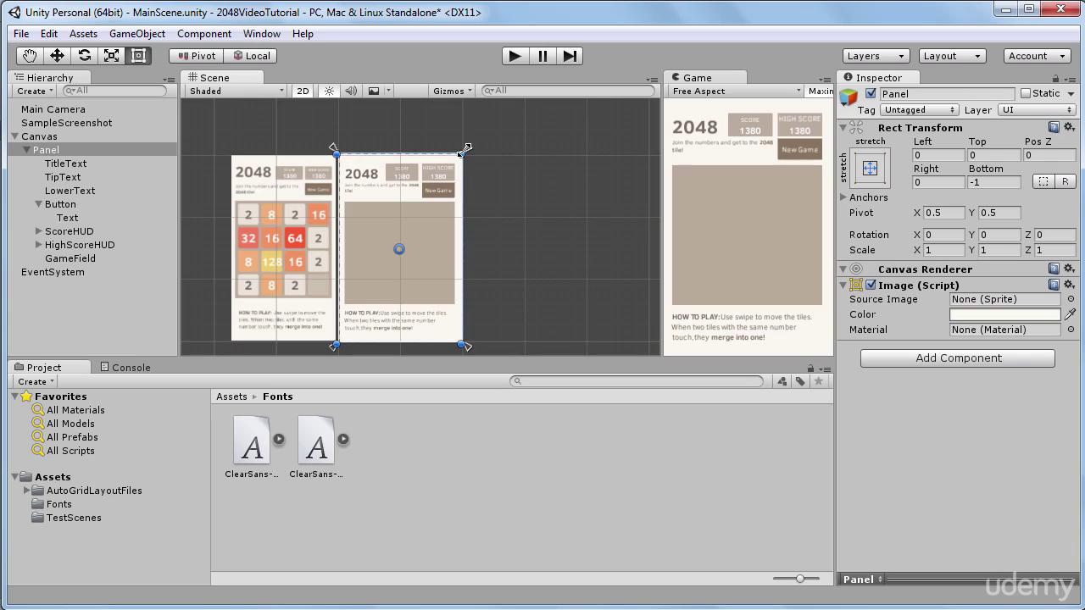
{"action": "left_click_drag", "start_coordinate": [464, 150], "coordinate": [573, 150]}
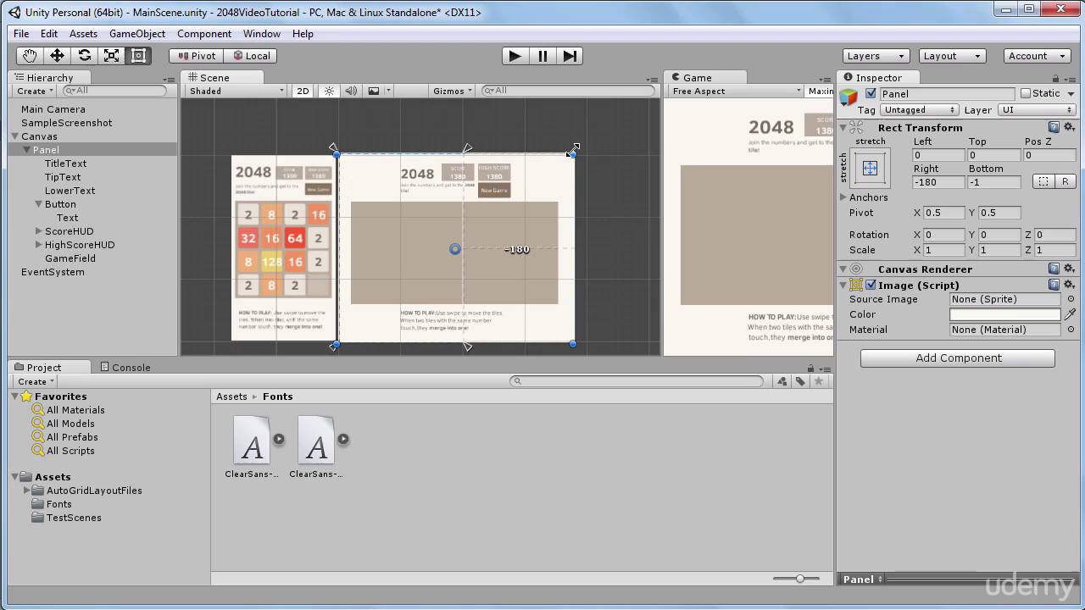
{"action": "left_click_drag", "start_coordinate": [571, 151], "coordinate": [531, 94]}
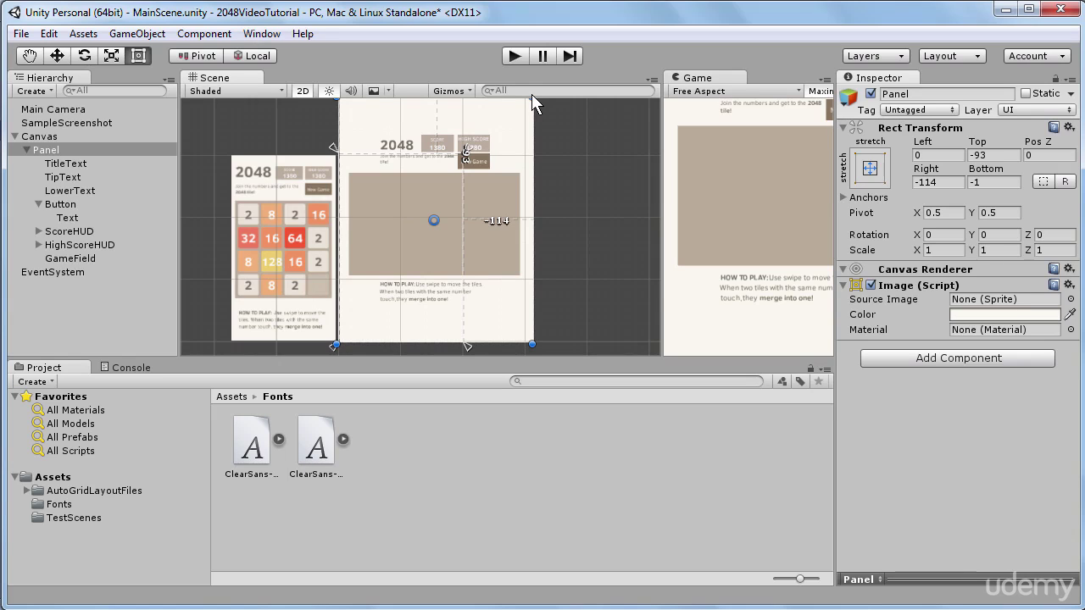
{"action": "left_click_drag", "start_coordinate": [531, 94], "coordinate": [463, 152]}
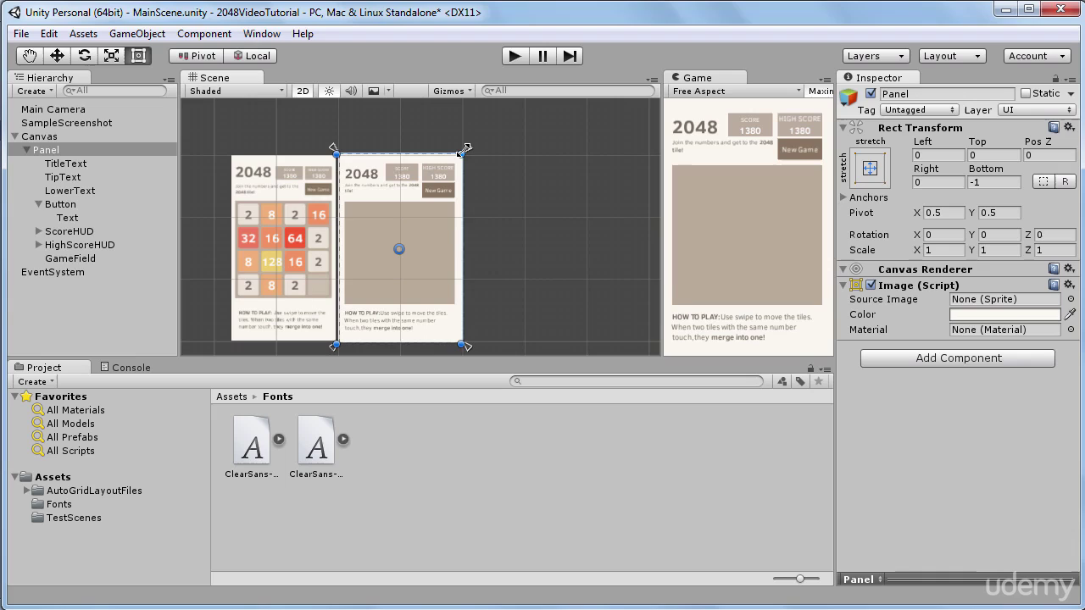
- Move GameField's vertical anchors to its top and bottom edges, then test-stretch the Panel and restore it
{"action": "left_click", "coordinate": [71, 258]}
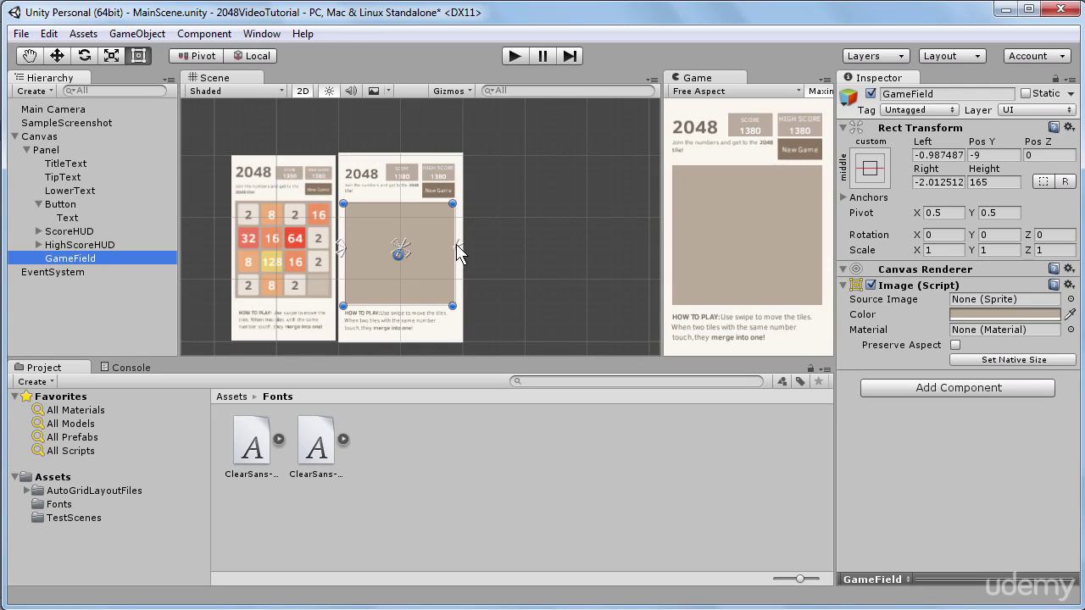
{"action": "left_click_drag", "start_coordinate": [403, 246], "coordinate": [401, 202]}
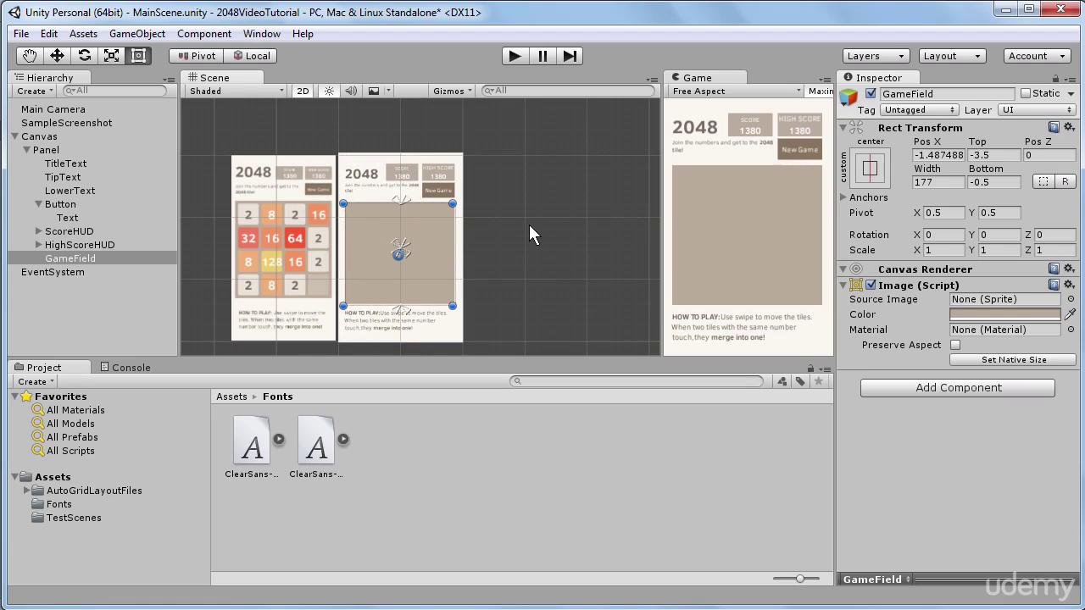
{"action": "left_click", "coordinate": [46, 150]}
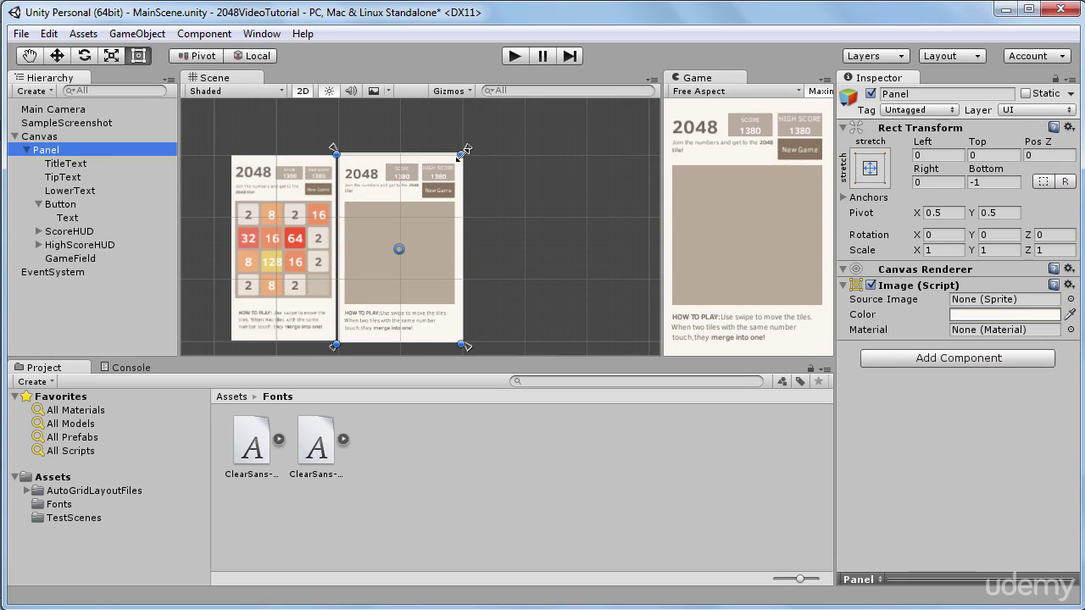
{"action": "left_click_drag", "start_coordinate": [464, 151], "coordinate": [643, 150]}
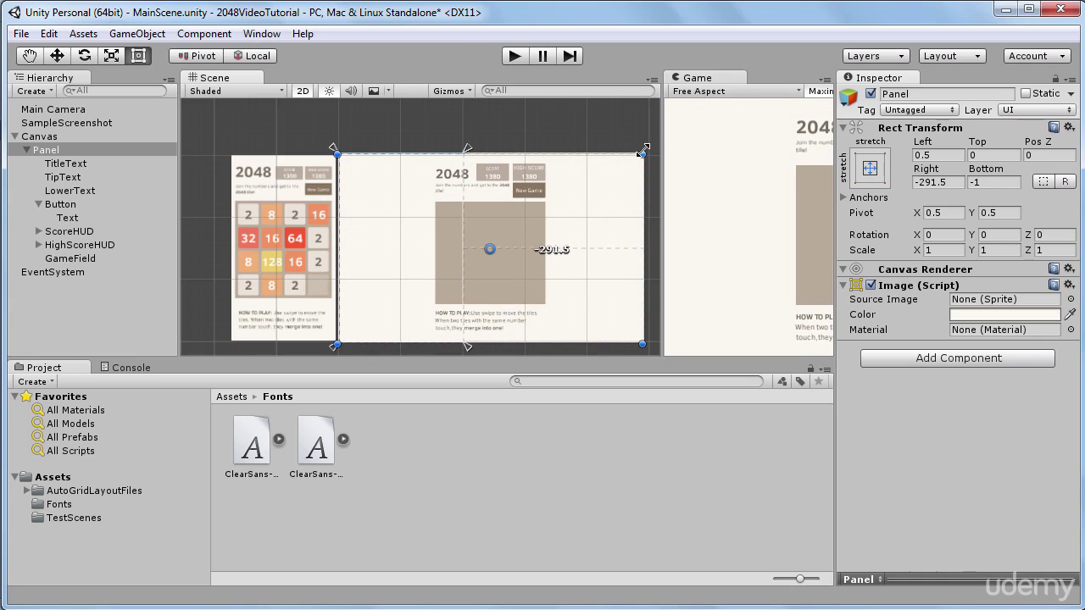
{"action": "left_click_drag", "start_coordinate": [643, 150], "coordinate": [458, 167]}
{"action": "key", "text": "q"}
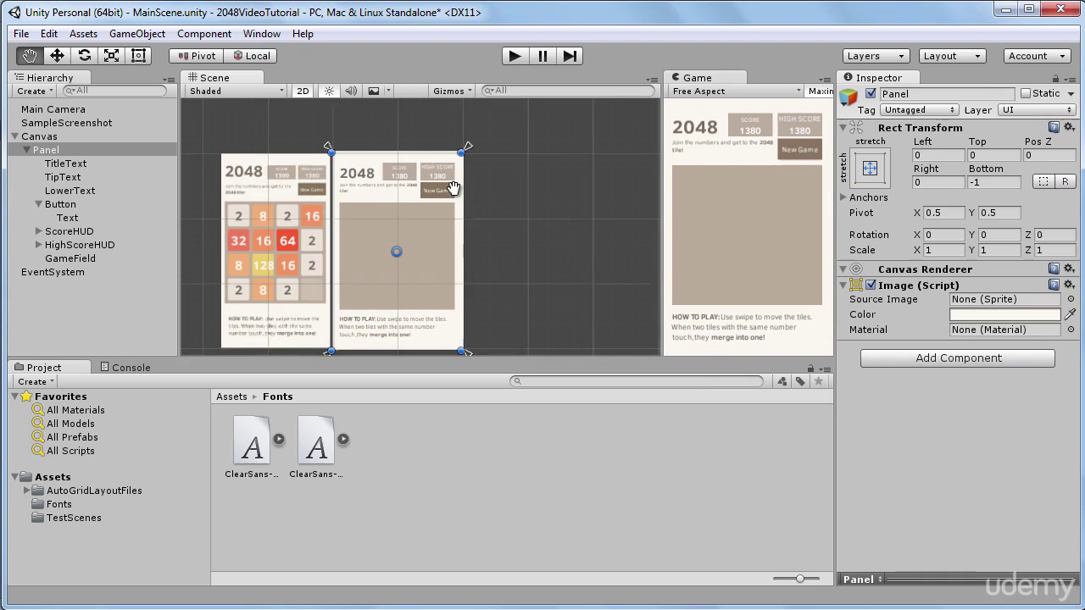
{"action": "scroll", "coordinate": [424, 266], "scroll_direction": "up", "scroll_amount": 2}
{"action": "left_click_drag", "start_coordinate": [424, 266], "coordinate": [477, 237]}
{"action": "scroll", "coordinate": [477, 237], "scroll_direction": "up", "scroll_amount": 2}
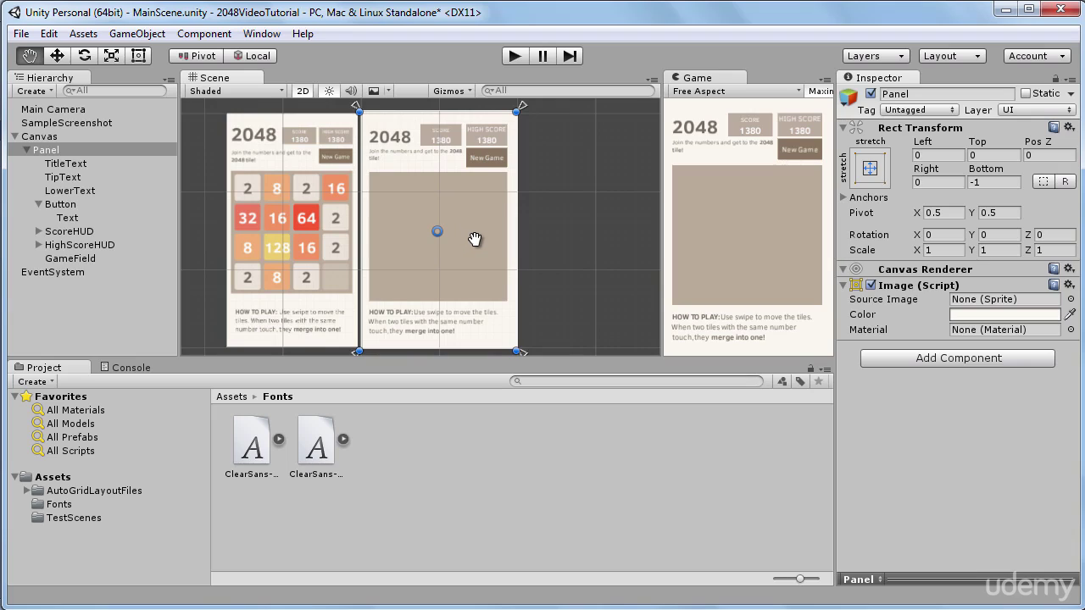
- Return to the Rect tool with GameField selected for anchor rework
{"action": "key", "text": "t"}
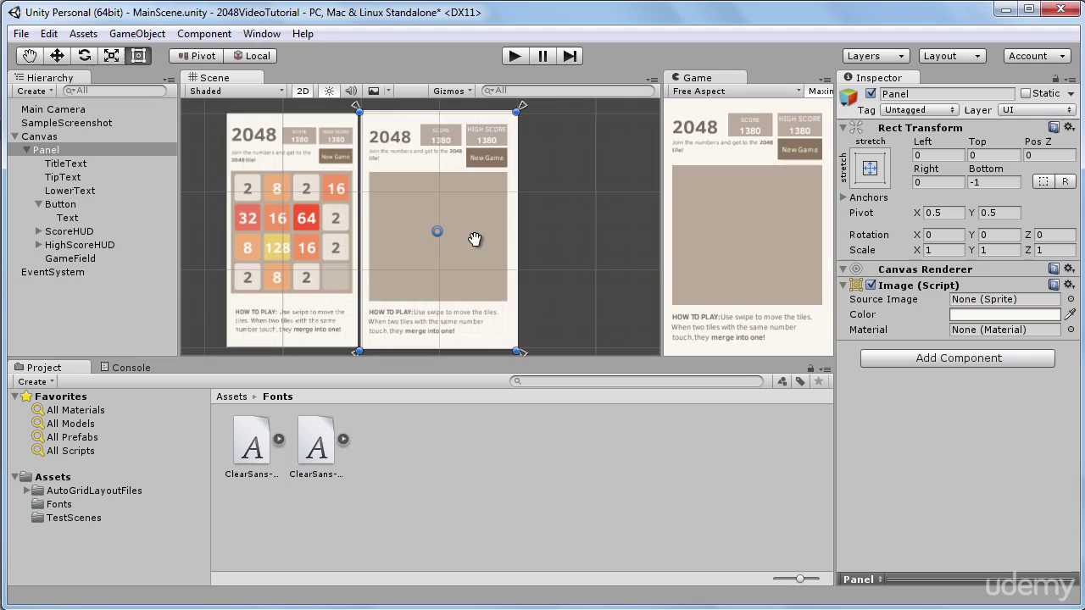
{"action": "left_click", "coordinate": [83, 259]}
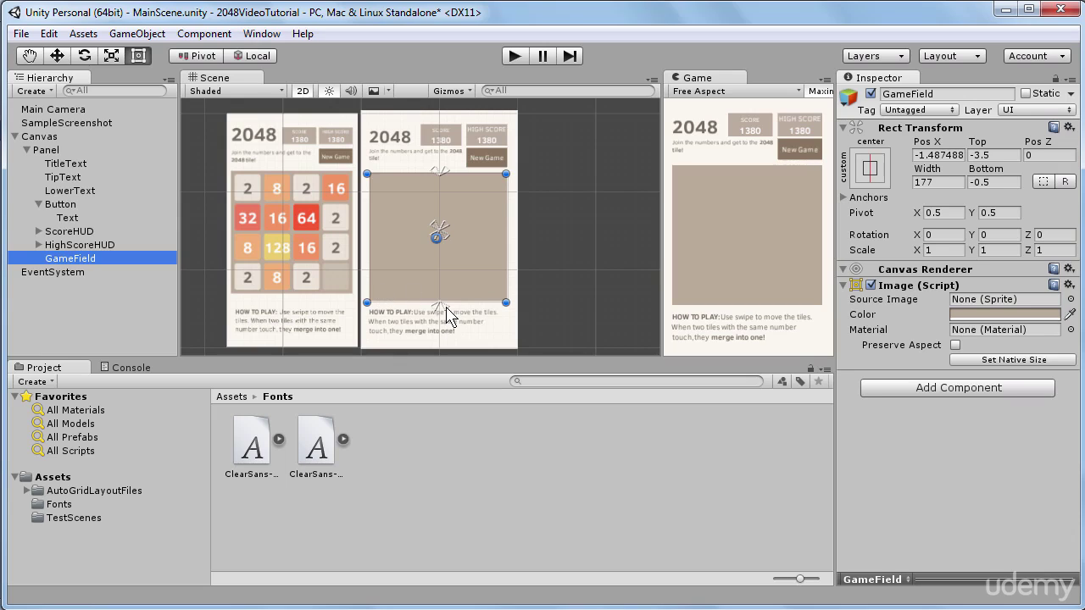
- Pull GameField's anchors onto its corners, leaving offsets near zero (1.01, 1.5, -0.01, 0.5)
{"action": "left_click_drag", "start_coordinate": [444, 170], "coordinate": [512, 167]}
{"action": "left_click_drag", "start_coordinate": [437, 306], "coordinate": [358, 309]}
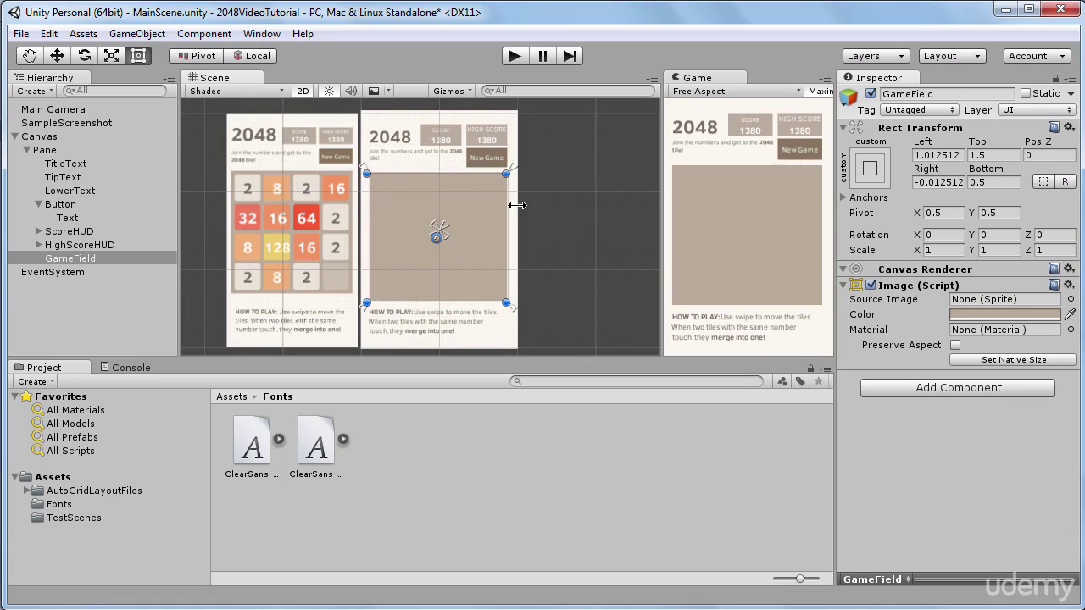
{"action": "left_click", "coordinate": [46, 150]}
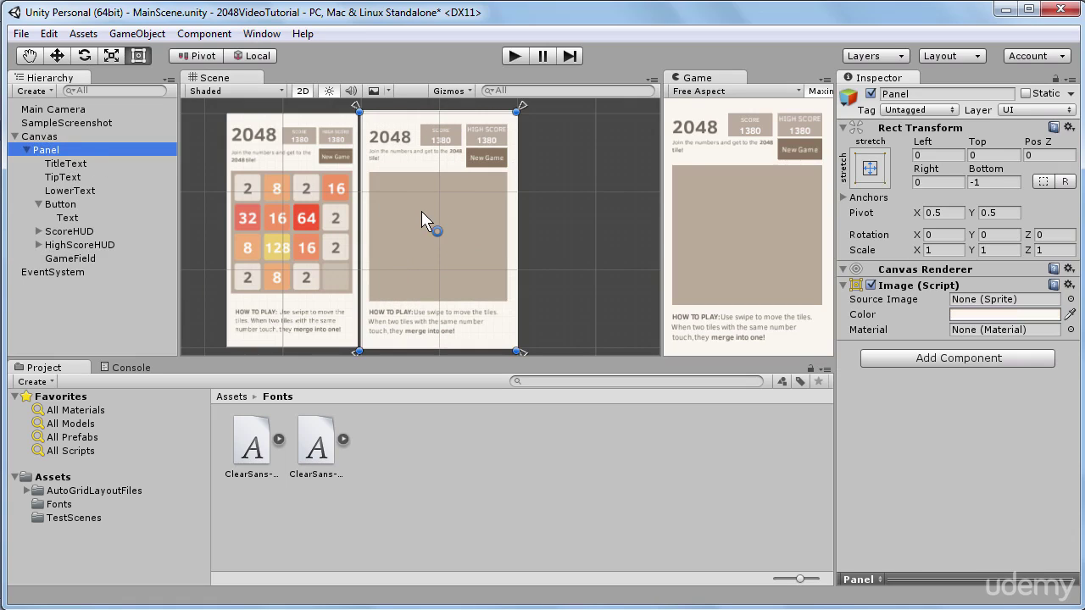
{"action": "scroll", "coordinate": [421, 211], "scroll_direction": "down", "scroll_amount": 2}
{"action": "middle_click_drag", "start_coordinate": [513, 191], "coordinate": [511, 206]}
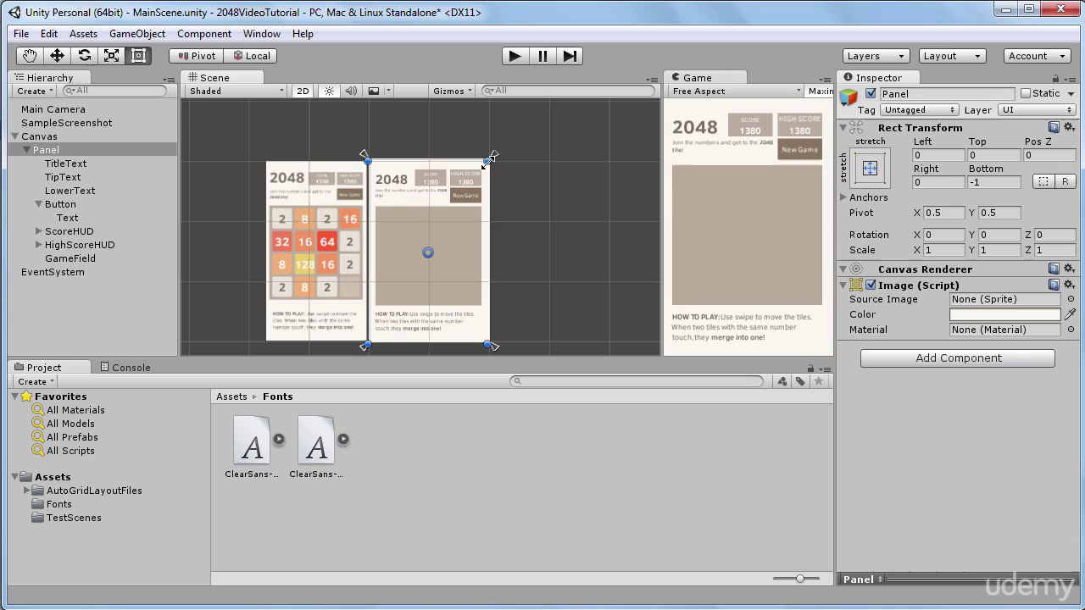
{"action": "left_click_drag", "start_coordinate": [489, 158], "coordinate": [586, 19]}
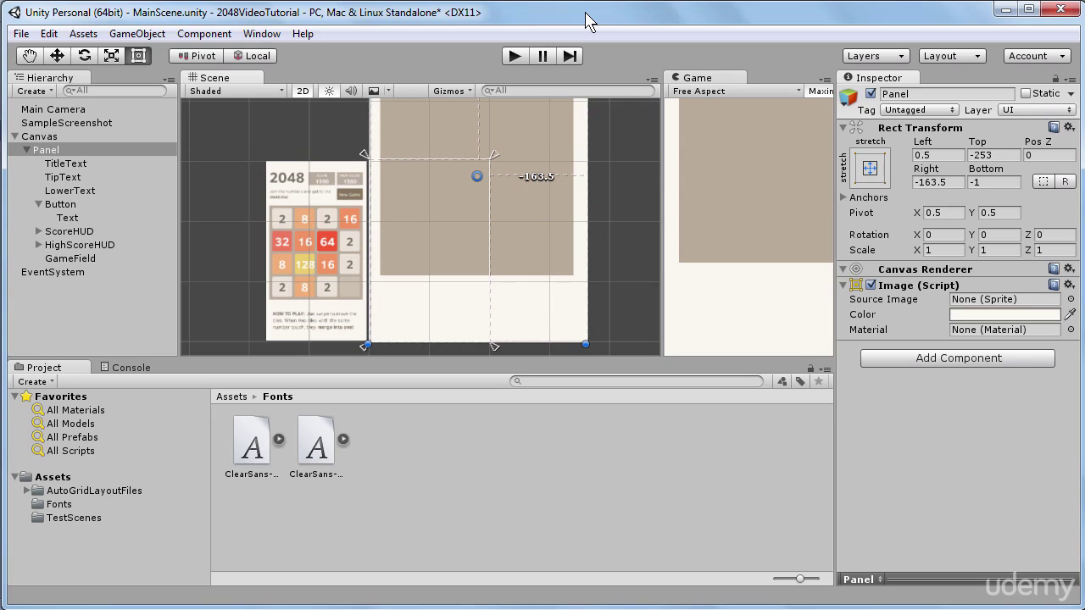
{"action": "left_click_drag", "start_coordinate": [585, 14], "coordinate": [489, 167]}
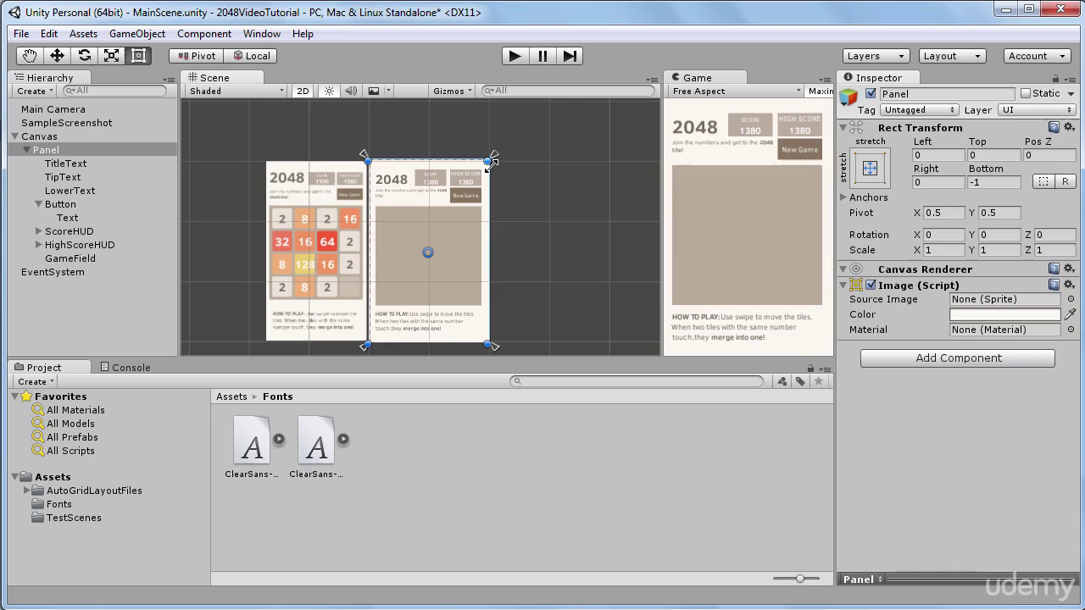
{"action": "left_click_drag", "start_coordinate": [490, 165], "coordinate": [490, 162]}
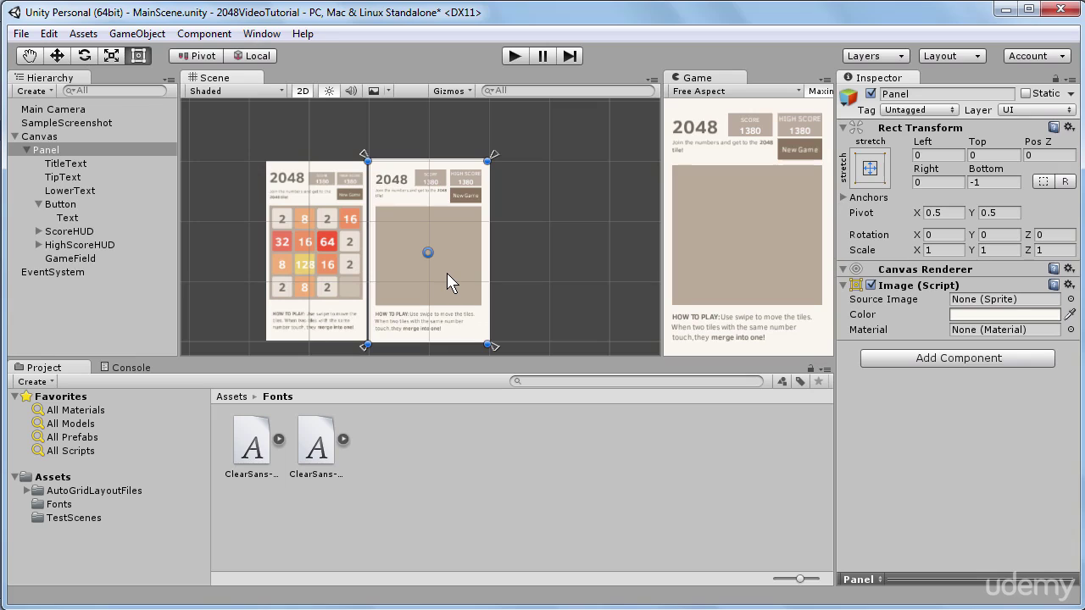
{"action": "key", "text": "q"}
{"action": "scroll", "coordinate": [447, 273], "scroll_direction": "up", "scroll_amount": 2}
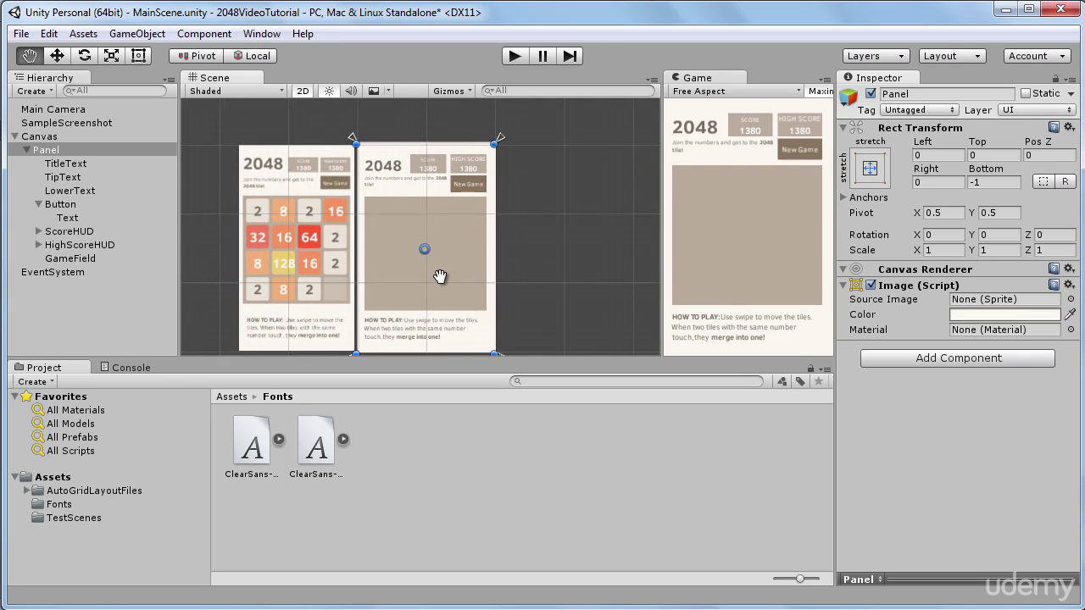
{"action": "left_click_drag", "start_coordinate": [440, 283], "coordinate": [458, 261]}
{"action": "scroll", "coordinate": [458, 261], "scroll_direction": "up", "scroll_amount": 3}
{"action": "key", "text": "t"}
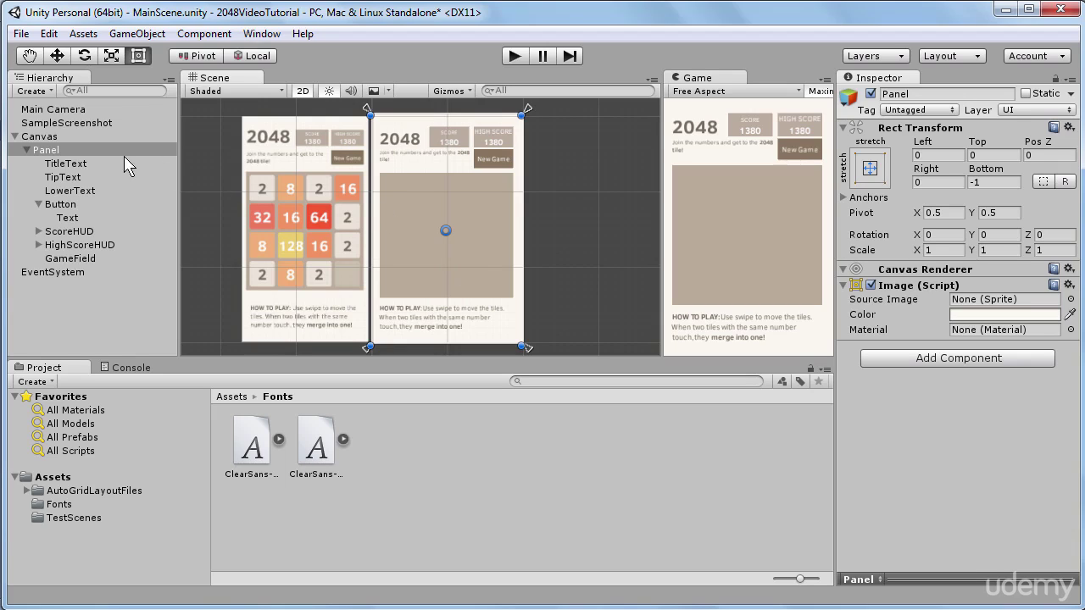
- Drag TitleText's anchors onto its corners, leaving offsets left 1, top 0, right 1, bottom 3
{"action": "left_click", "coordinate": [68, 163]}
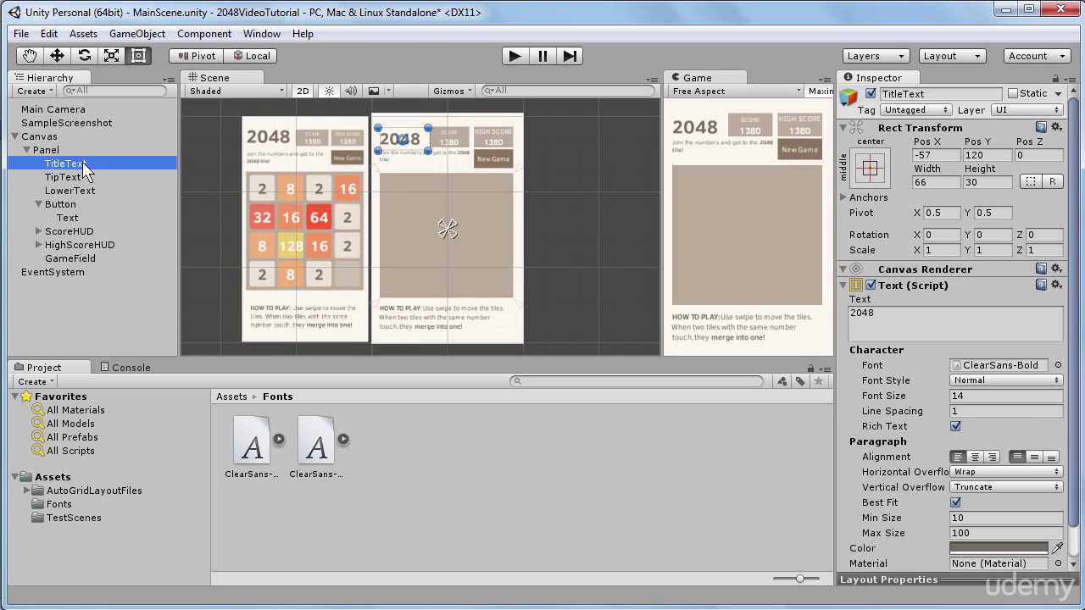
{"action": "left_click", "coordinate": [448, 223]}
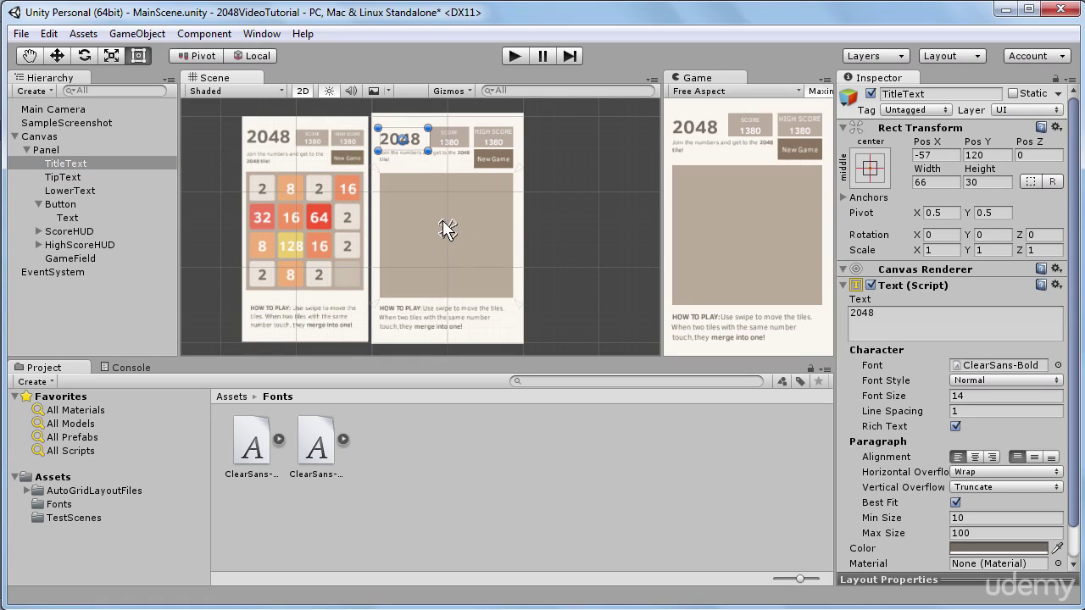
{"action": "left_click_drag", "start_coordinate": [443, 223], "coordinate": [377, 129]}
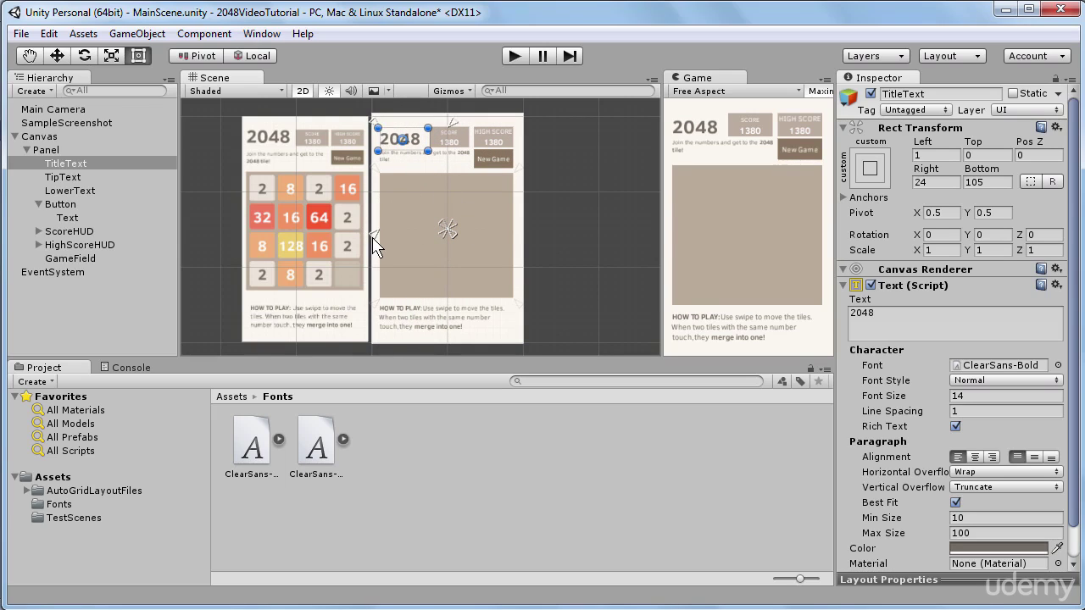
{"action": "left_click_drag", "start_coordinate": [375, 237], "coordinate": [375, 161]}
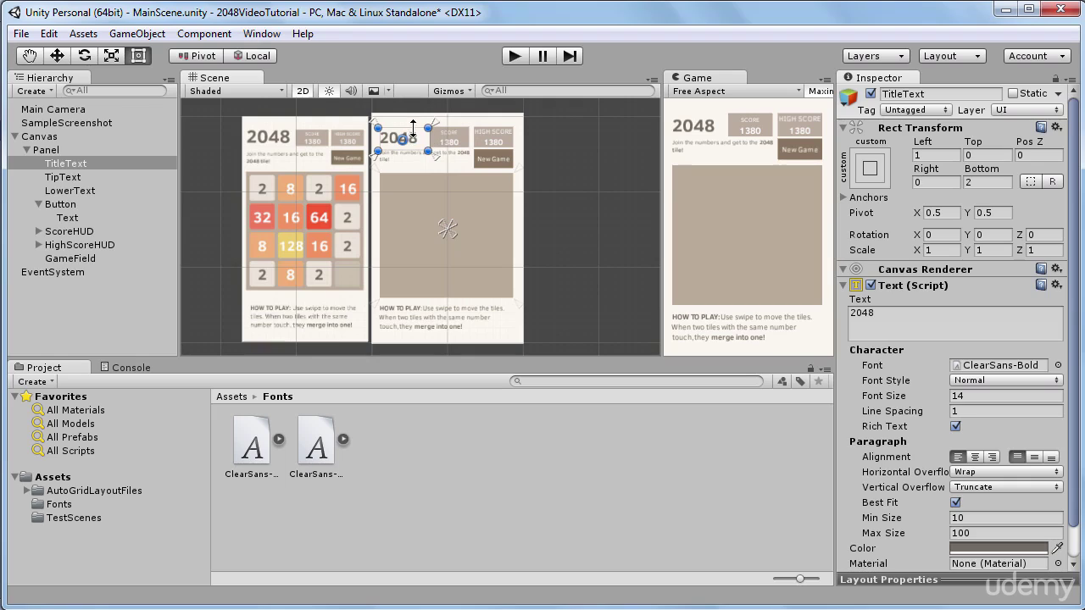
{"action": "left_click_drag", "start_coordinate": [408, 152], "coordinate": [432, 160]}
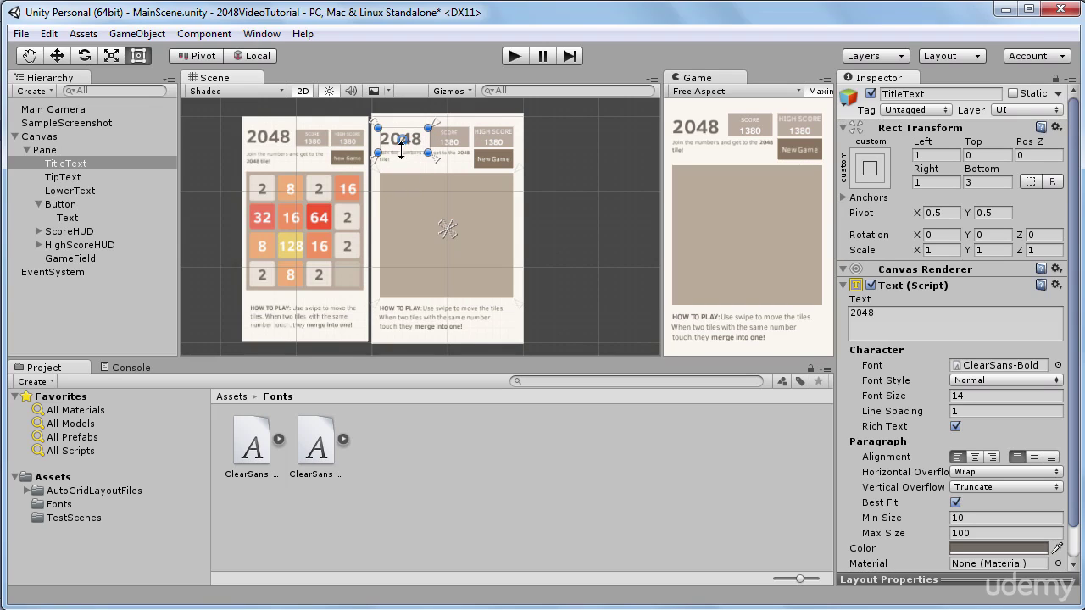
- Anchor the New Game button to its own top-right and bottom-left corners
{"action": "left_click", "coordinate": [69, 203]}
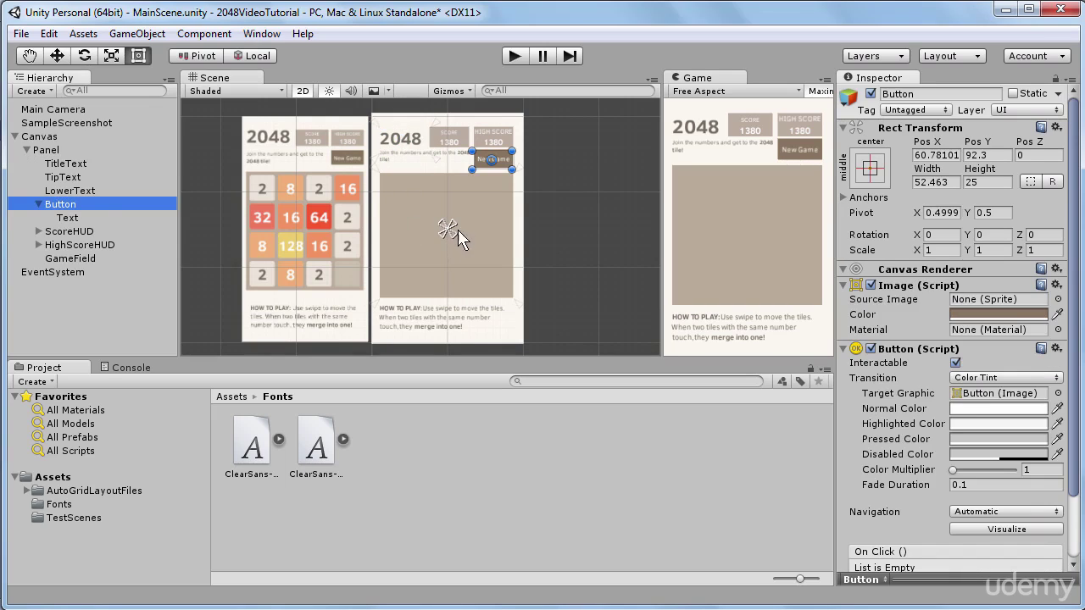
{"action": "left_click_drag", "start_coordinate": [512, 151], "coordinate": [519, 150]}
{"action": "left_click_drag", "start_coordinate": [450, 236], "coordinate": [470, 171]}
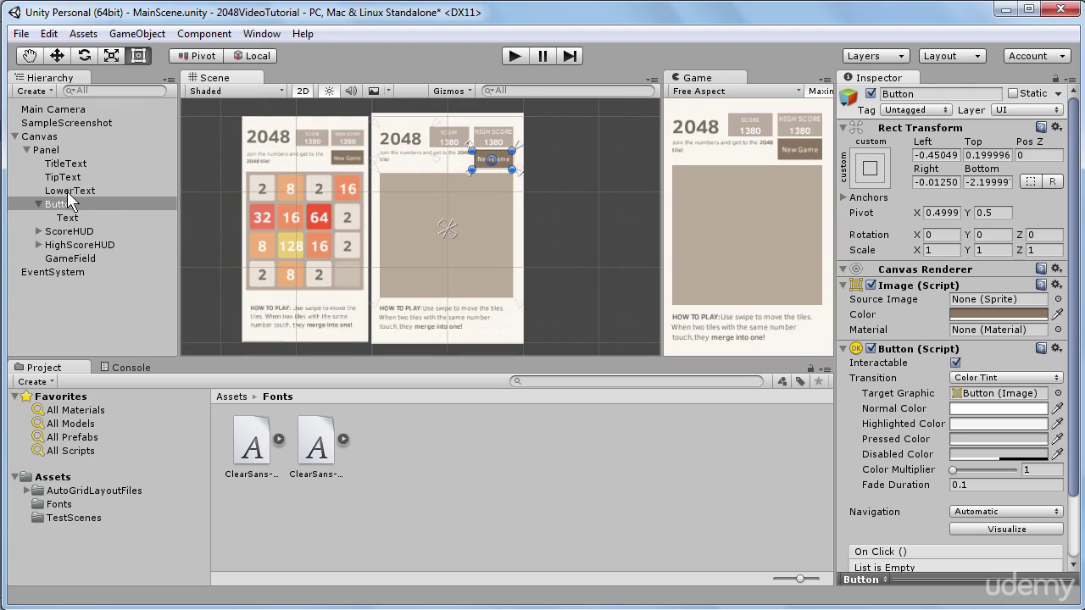
- Move the Score box's anchors and the SCORE title's anchors to their own corners
{"action": "left_click", "coordinate": [71, 175]}
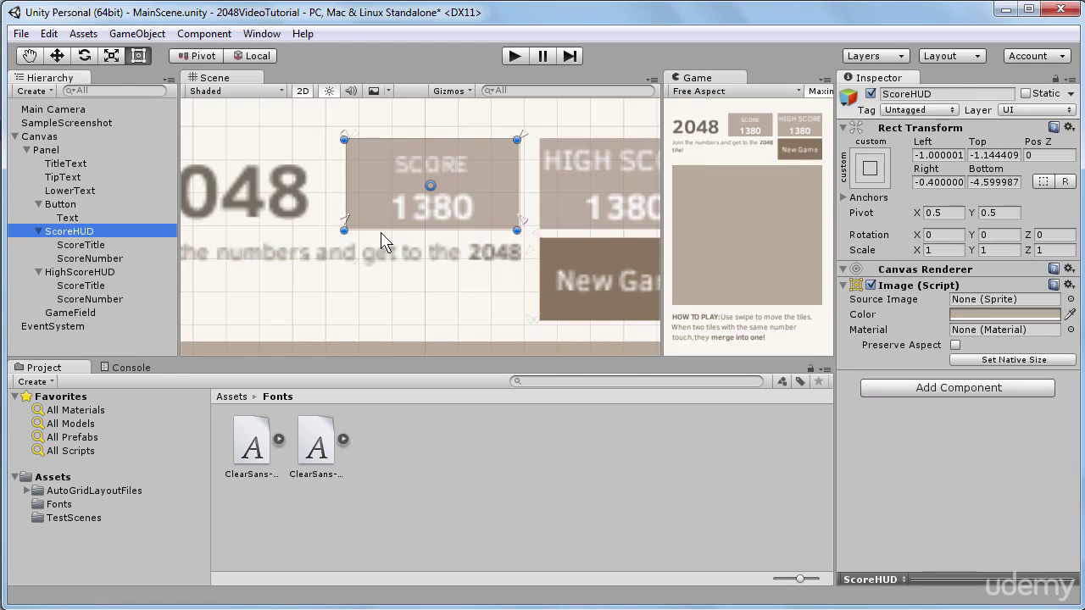
{"action": "key", "text": "q"}
{"action": "key", "text": "t"}
{"action": "left_click_drag", "start_coordinate": [523, 227], "coordinate": [458, 247]}
{"action": "left_click_drag", "start_coordinate": [343, 238], "coordinate": [345, 238]}
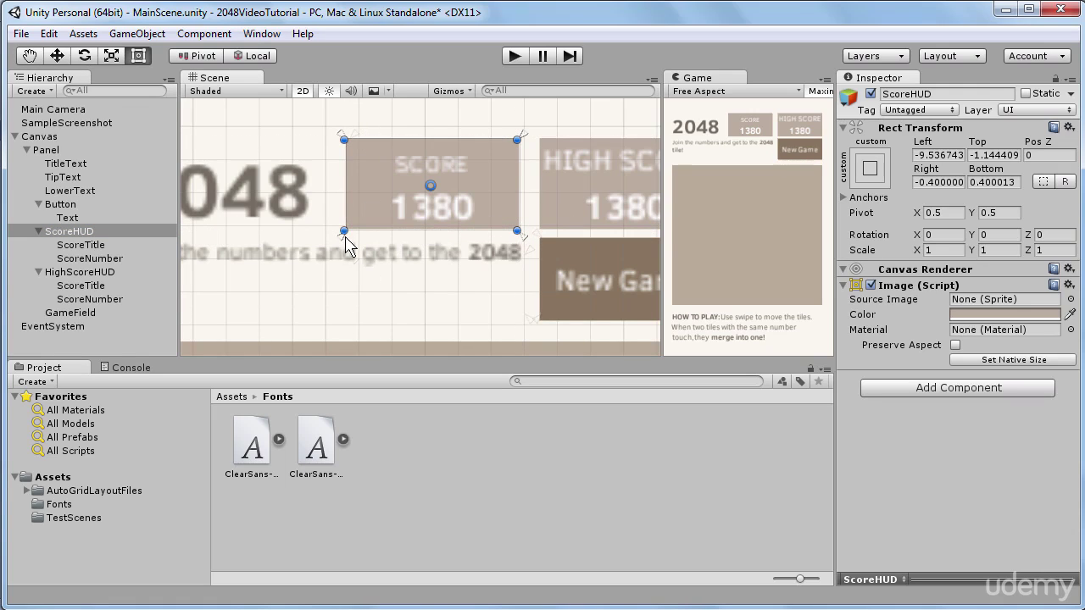
{"action": "left_click", "coordinate": [81, 245]}
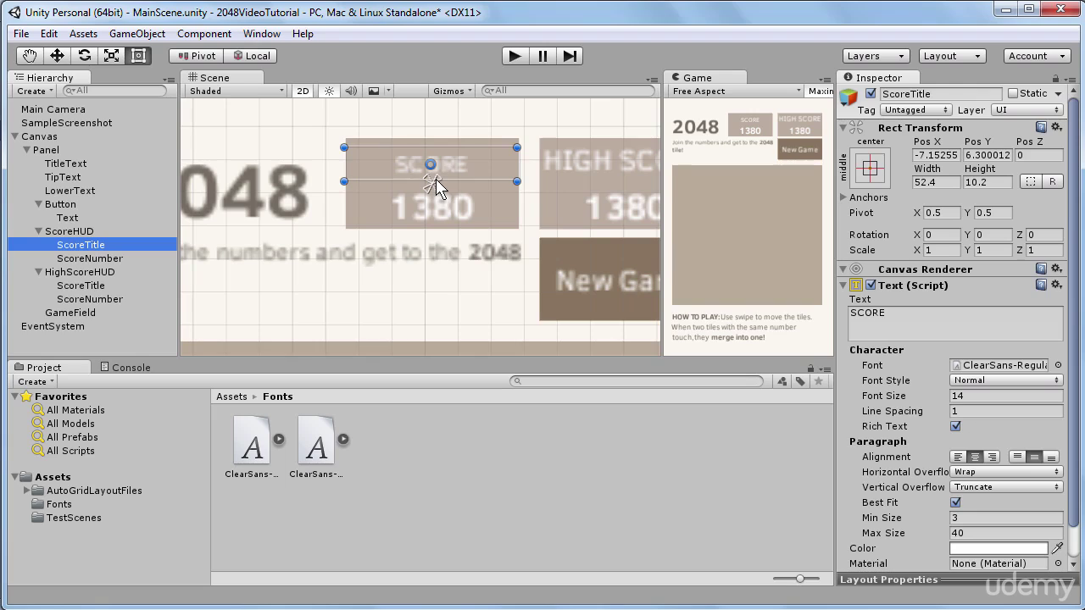
{"action": "left_click_drag", "start_coordinate": [435, 187], "coordinate": [526, 134]}
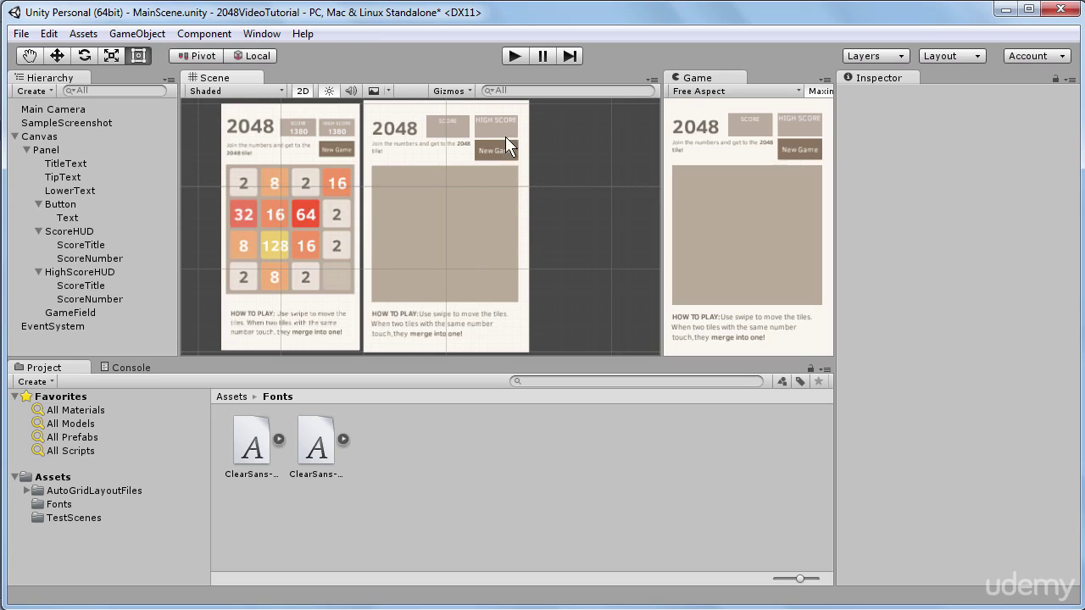
- Set ScoreNumber's Best Fit Min Size to 3, then check the high score number and title
{"action": "left_click", "coordinate": [481, 217]}
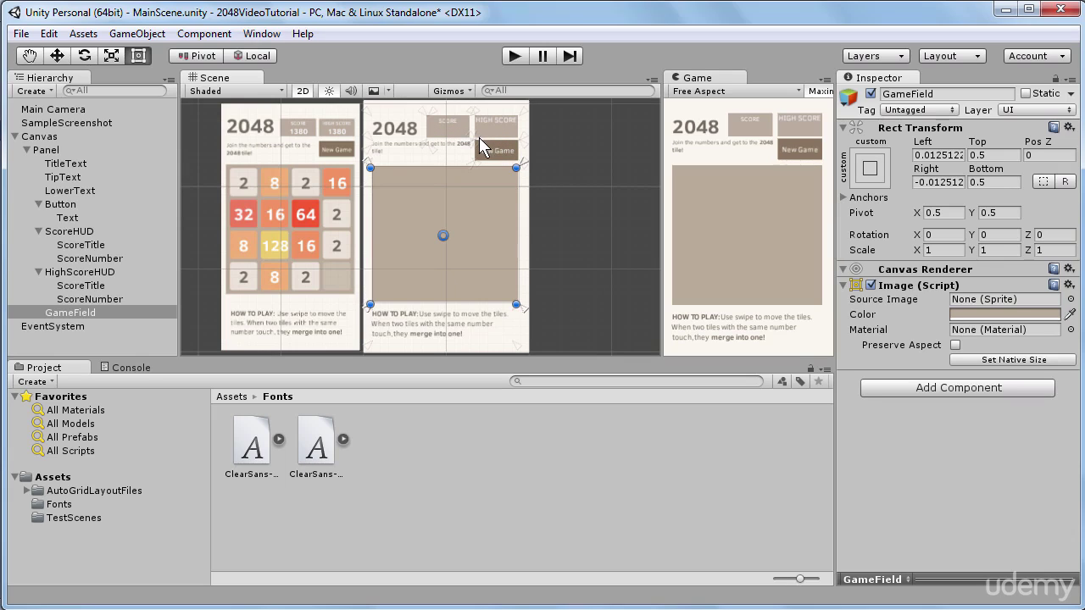
{"action": "key", "text": "q"}
{"action": "scroll", "coordinate": [475, 170], "scroll_direction": "up", "scroll_amount": 3}
{"action": "scroll", "coordinate": [458, 226], "scroll_direction": "up", "scroll_amount": 5}
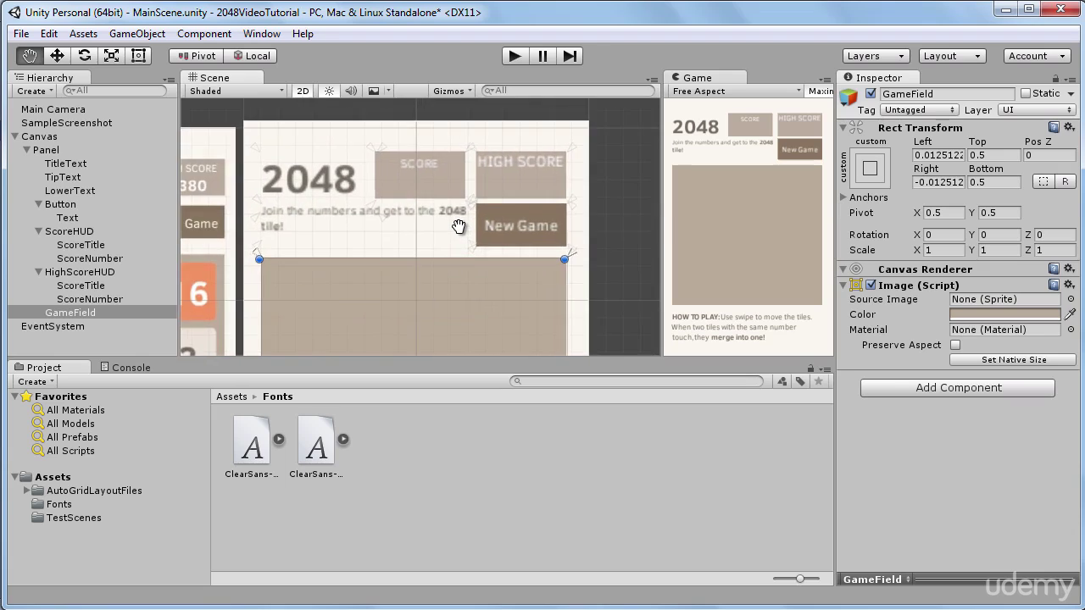
{"action": "key", "text": "t"}
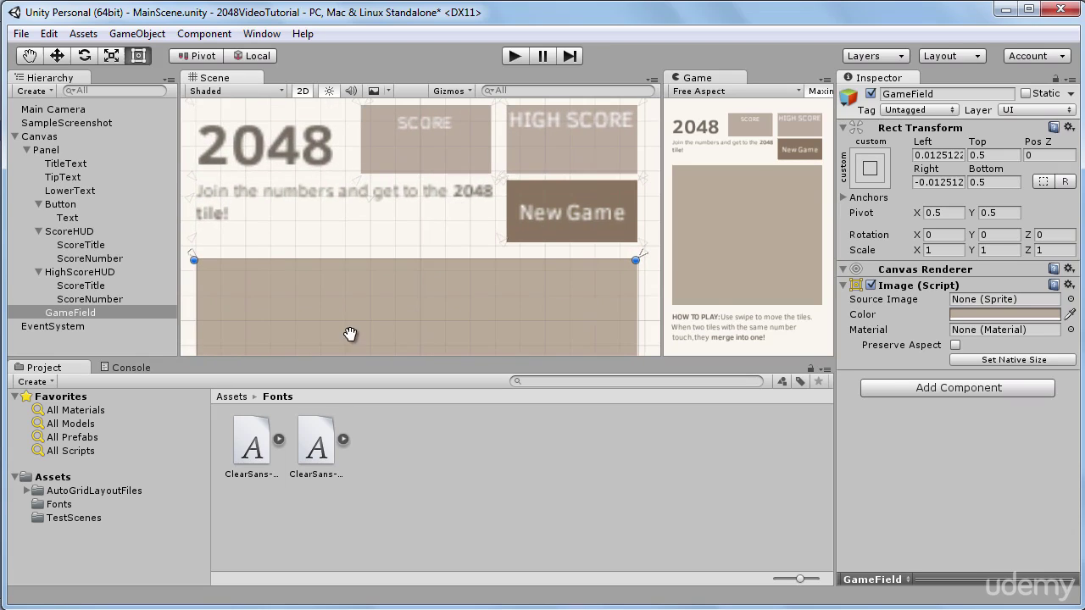
{"action": "left_click", "coordinate": [88, 260]}
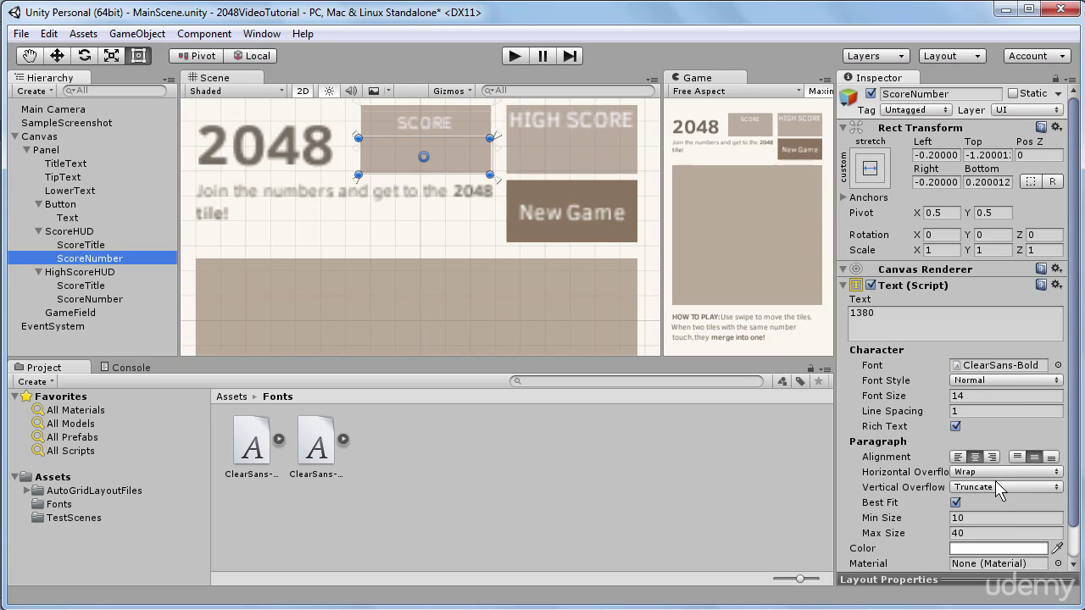
{"action": "left_click", "coordinate": [969, 518]}
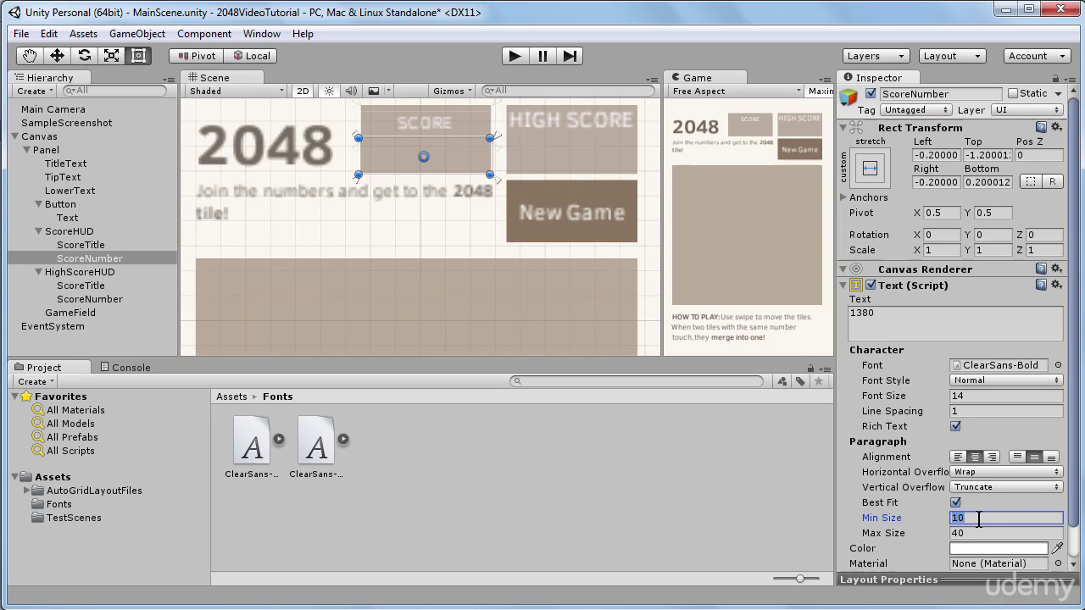
{"action": "type", "text": "3"}
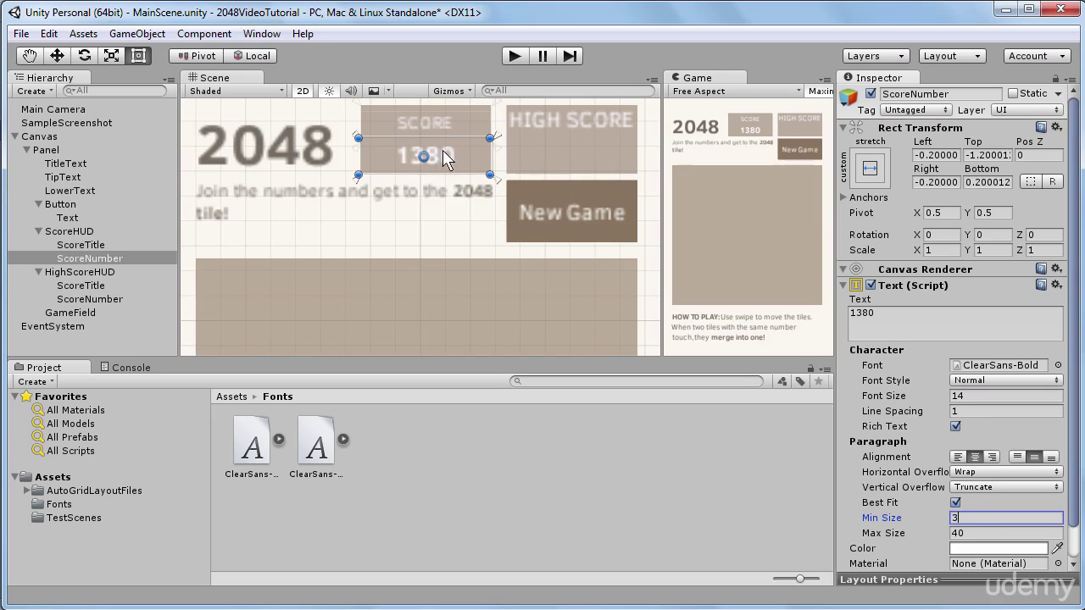
{"action": "left_click", "coordinate": [89, 299]}
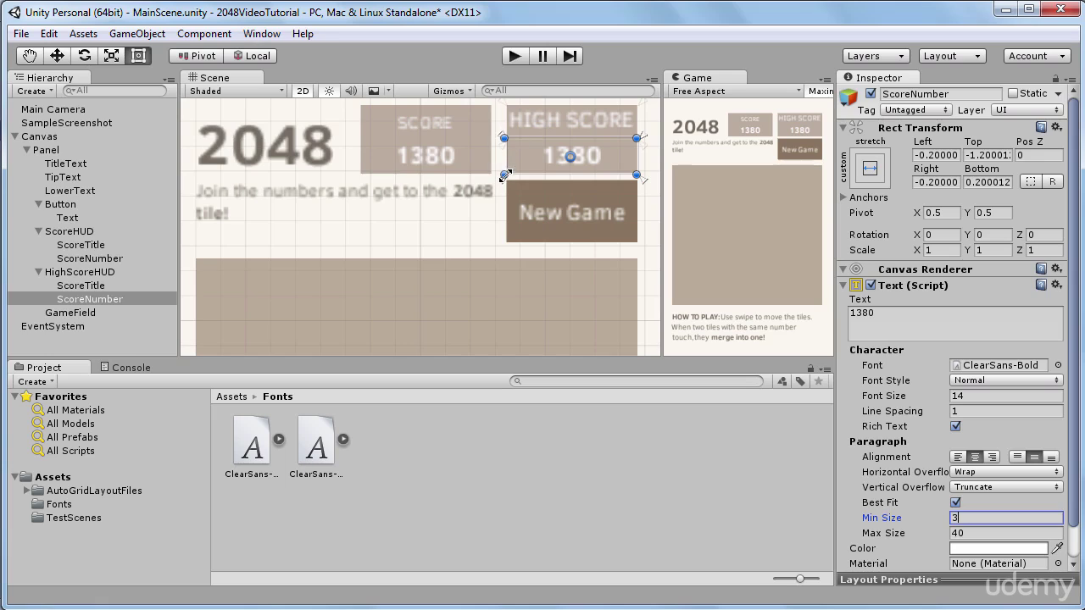
{"action": "left_click", "coordinate": [99, 287]}
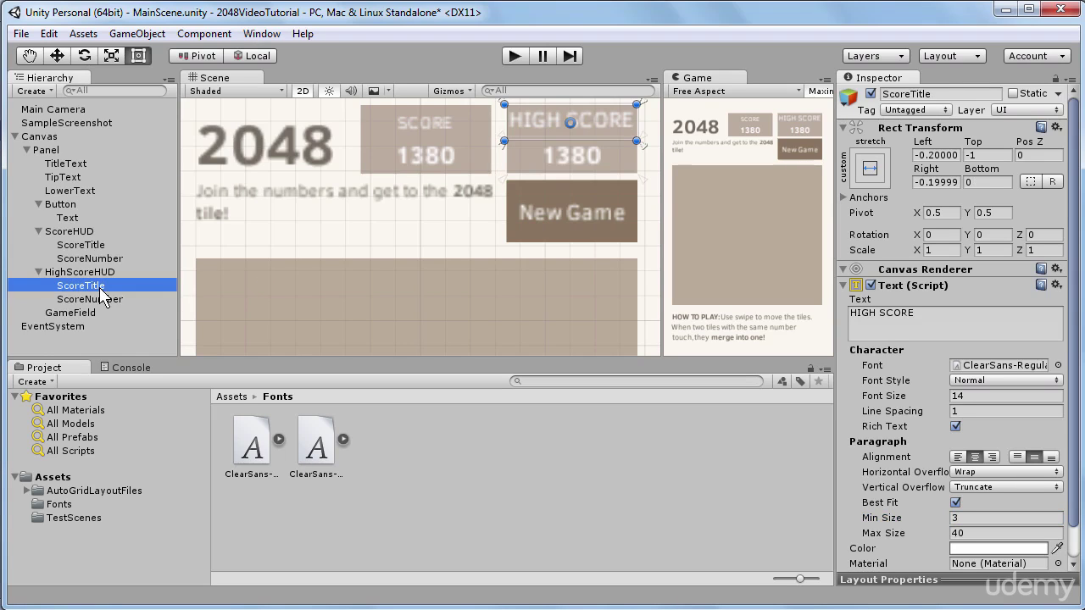
- Select the main Panel and enlarge it from its top-right corner
{"action": "left_click", "coordinate": [617, 146]}
{"action": "scroll", "coordinate": [412, 204], "scroll_direction": "down", "scroll_amount": 5}
{"action": "middle_click_drag", "start_coordinate": [407, 191], "coordinate": [432, 250]}
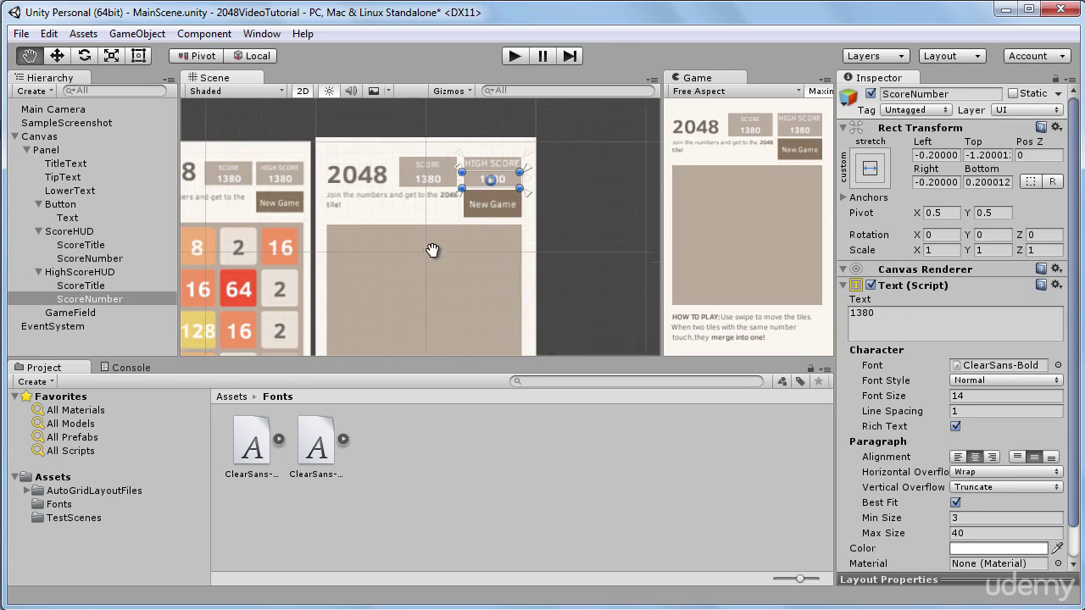
{"action": "scroll", "coordinate": [432, 250], "scroll_direction": "down", "scroll_amount": 5}
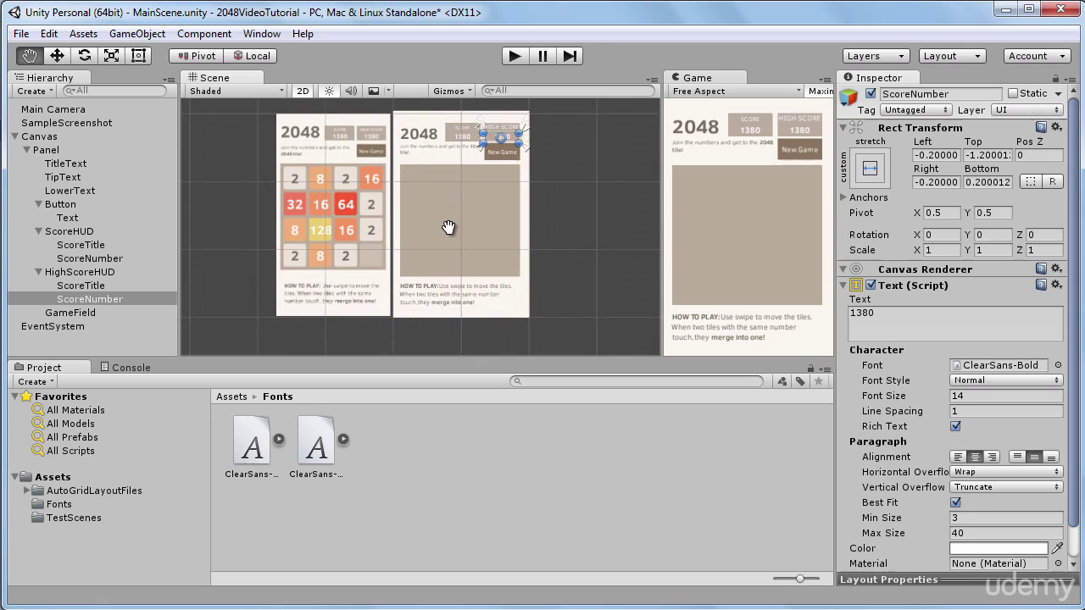
{"action": "left_click_drag", "start_coordinate": [449, 227], "coordinate": [380, 249]}
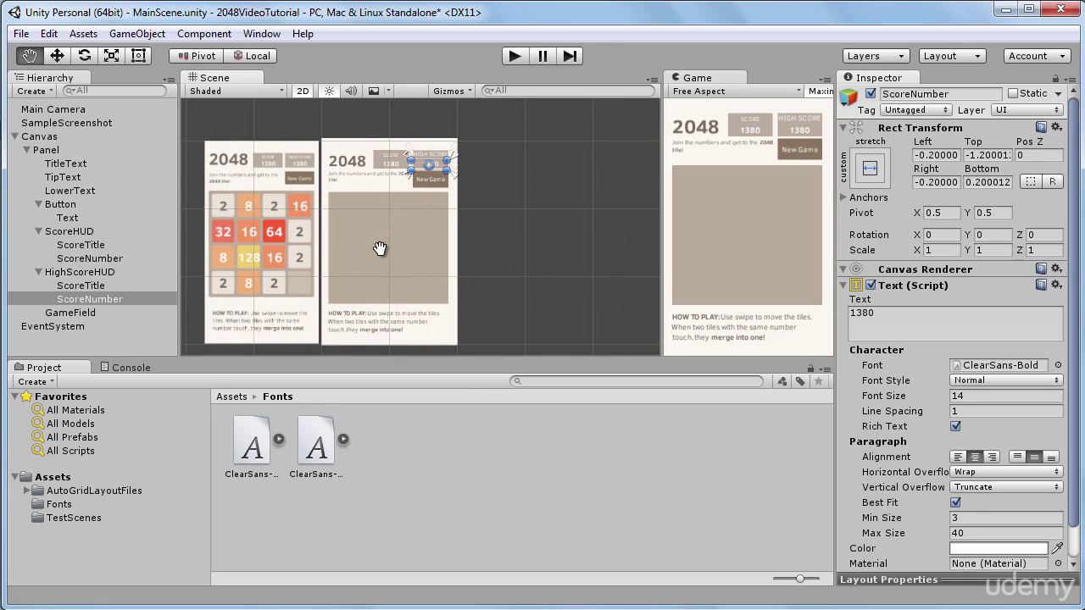
{"action": "key", "text": "t"}
{"action": "left_click", "coordinate": [45, 150]}
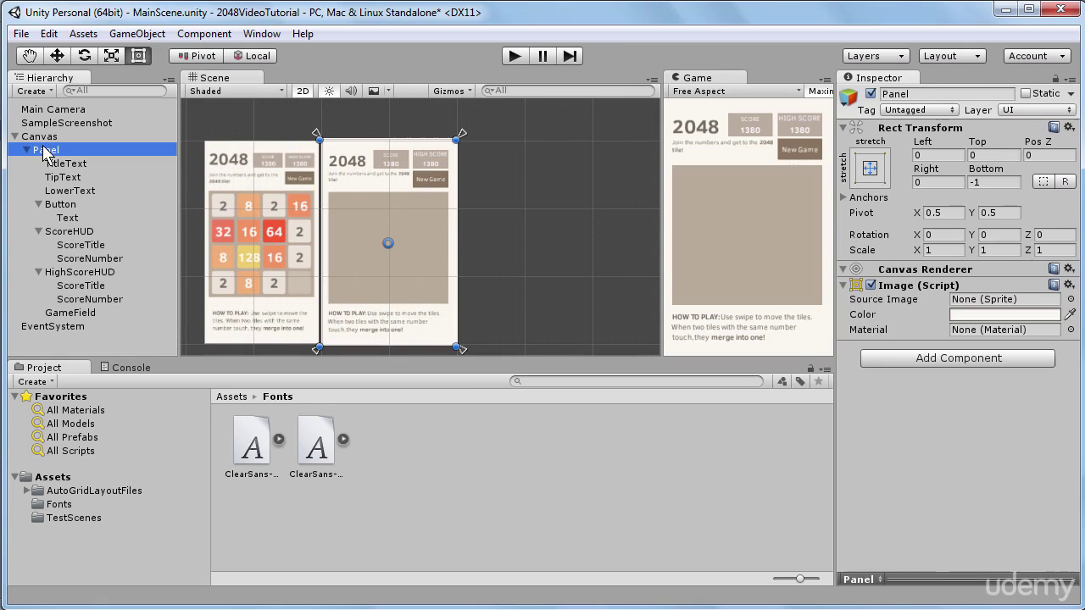
{"action": "left_click_drag", "start_coordinate": [460, 138], "coordinate": [490, 93]}
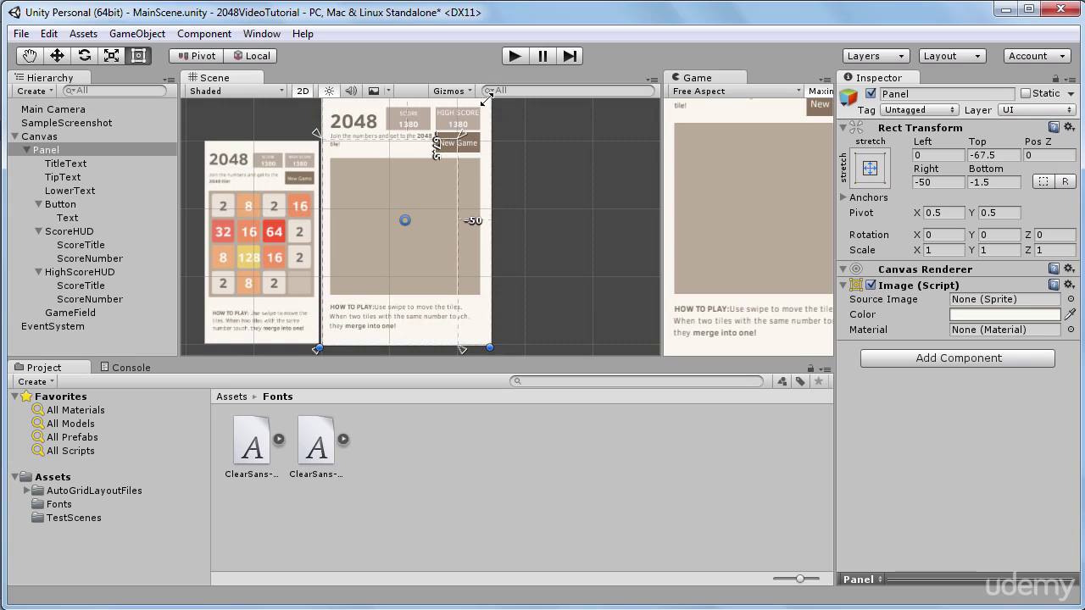
- Stretch the Panel into a wide landscape shape, then shrink it back to its original width
{"action": "key", "text": "q"}
{"action": "scroll", "coordinate": [452, 184], "scroll_direction": "down", "scroll_amount": 3}
{"action": "left_click_drag", "start_coordinate": [451, 184], "coordinate": [408, 215]}
{"action": "key", "text": "t"}
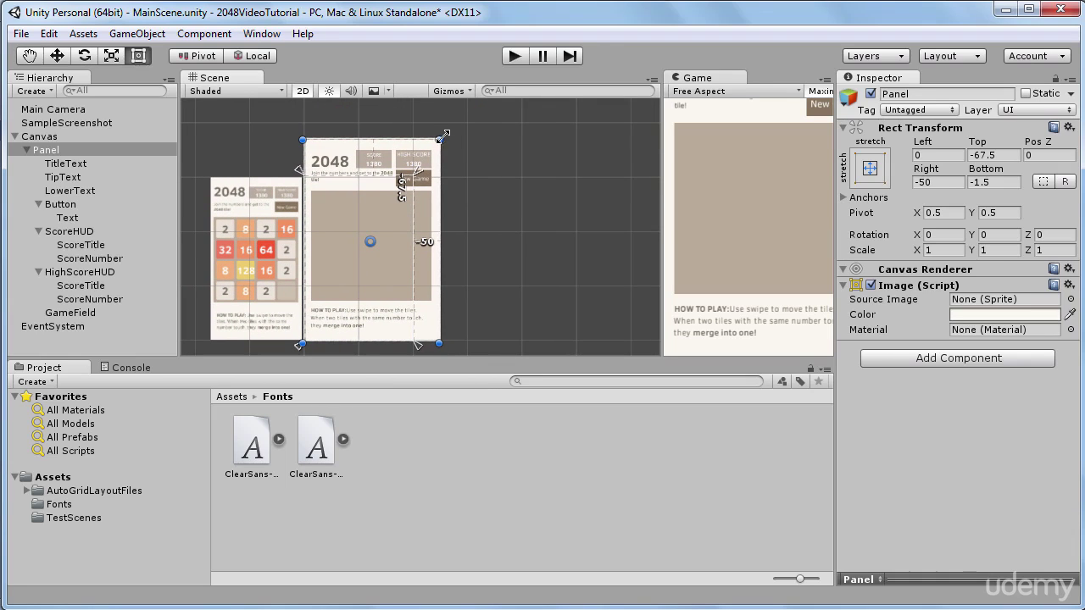
{"action": "left_click_drag", "start_coordinate": [438, 140], "coordinate": [471, 103]}
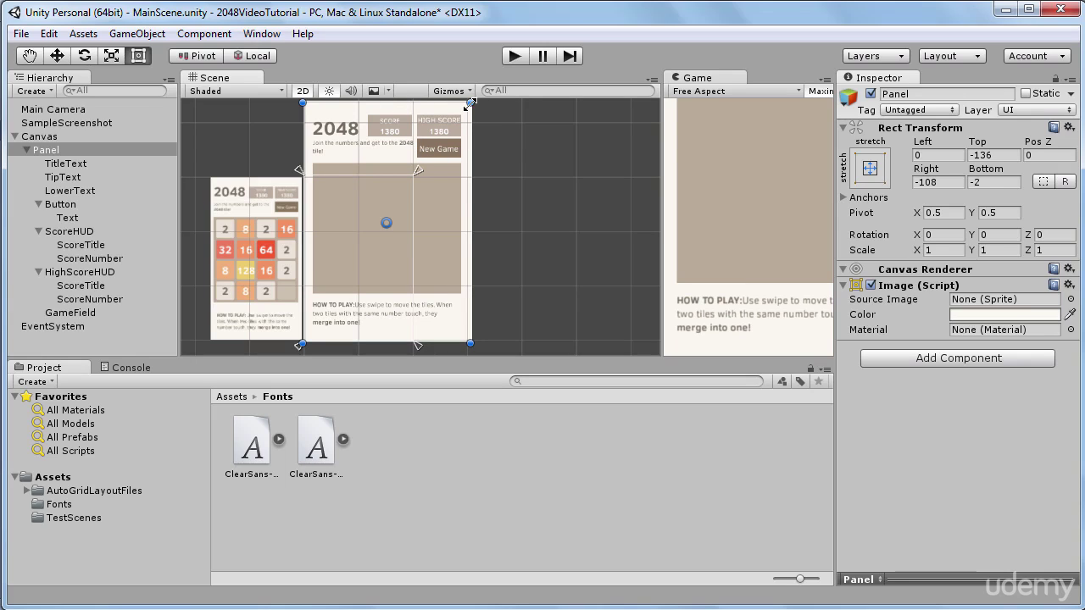
{"action": "left_click_drag", "start_coordinate": [469, 102], "coordinate": [513, 178]}
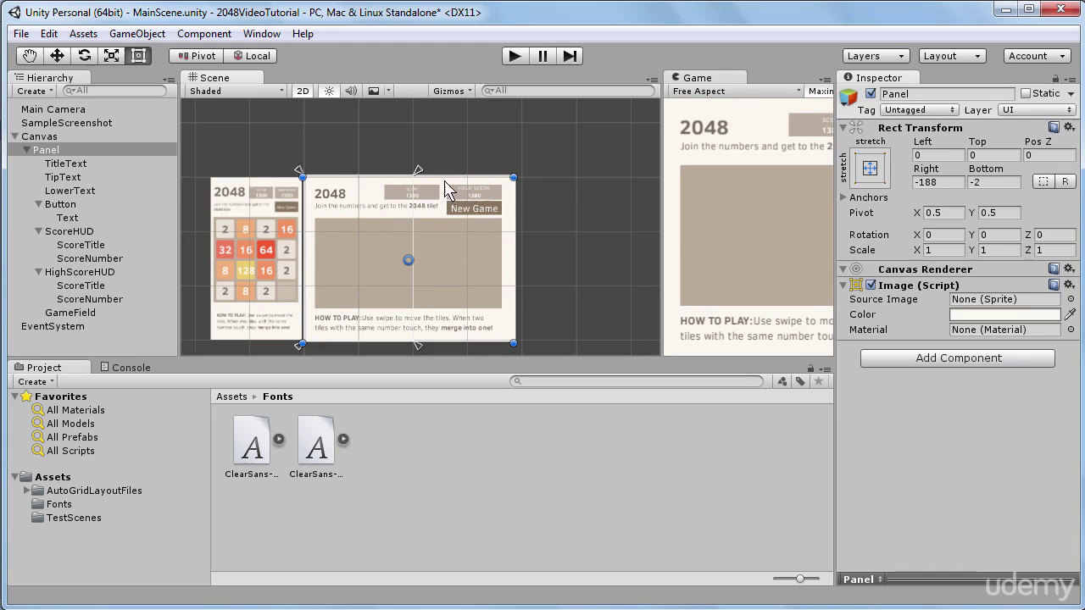
{"action": "left_click_drag", "start_coordinate": [513, 177], "coordinate": [412, 176]}
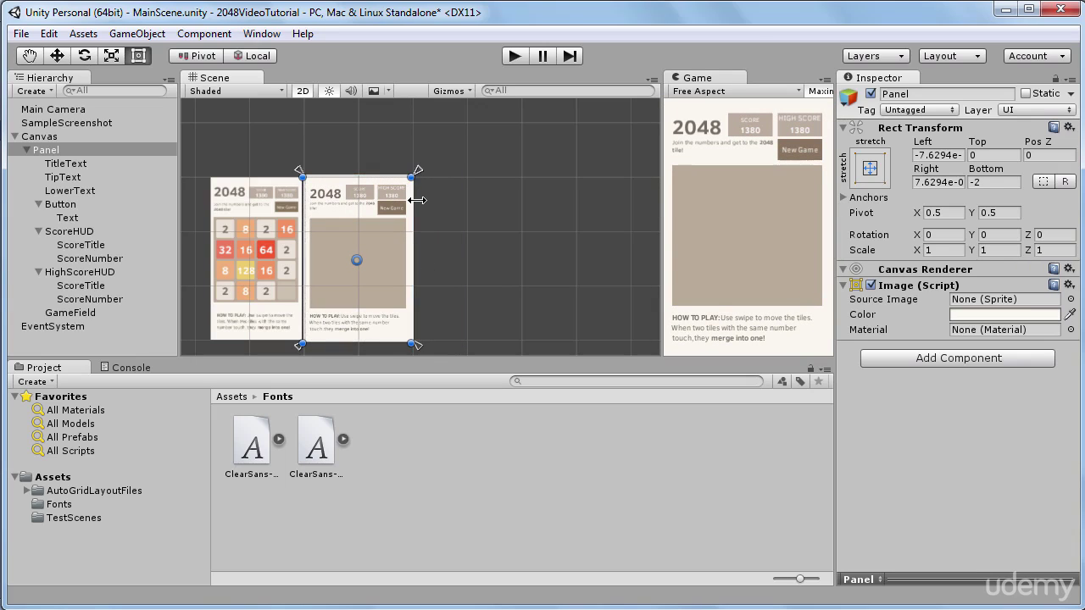